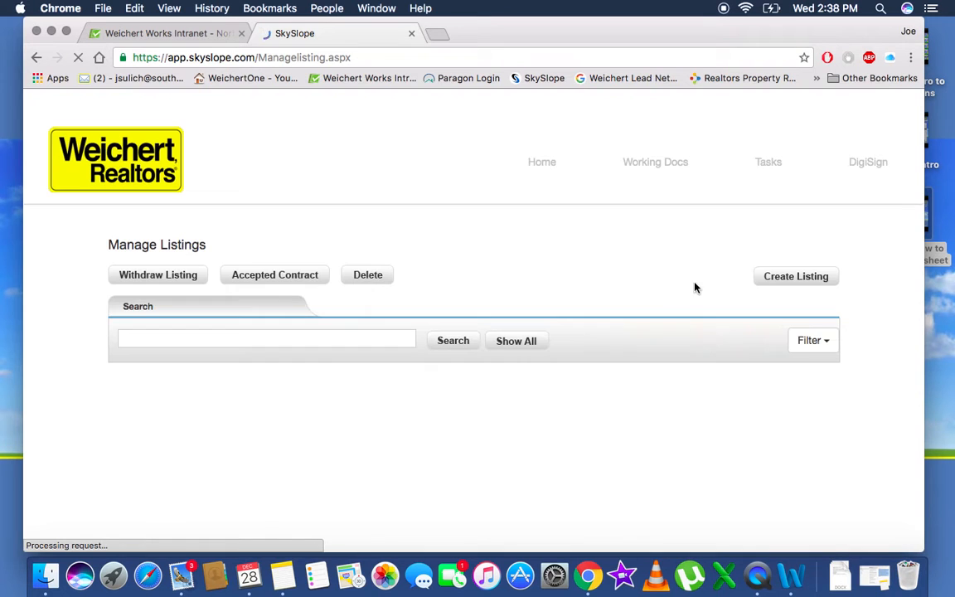
left_click(771, 281)
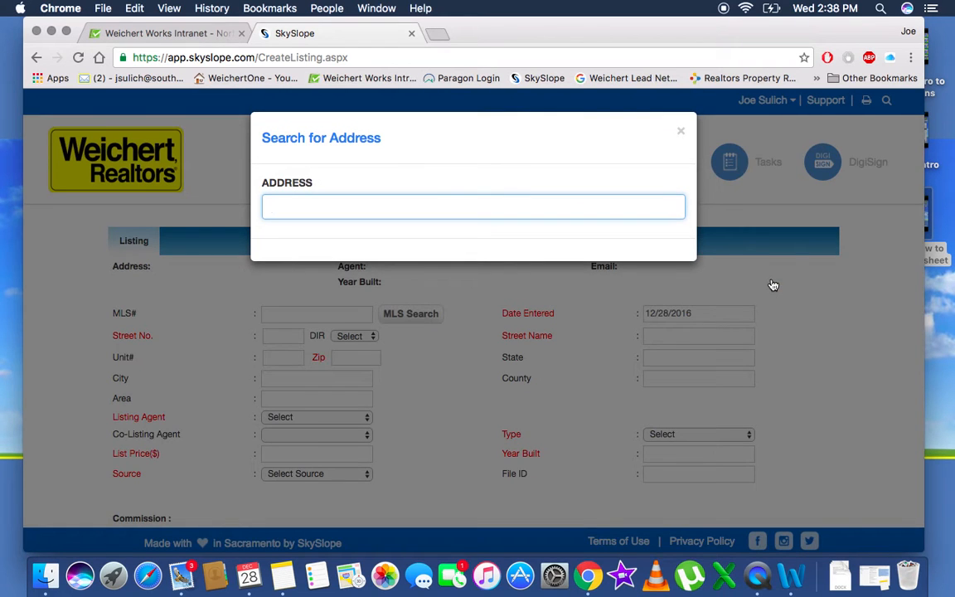
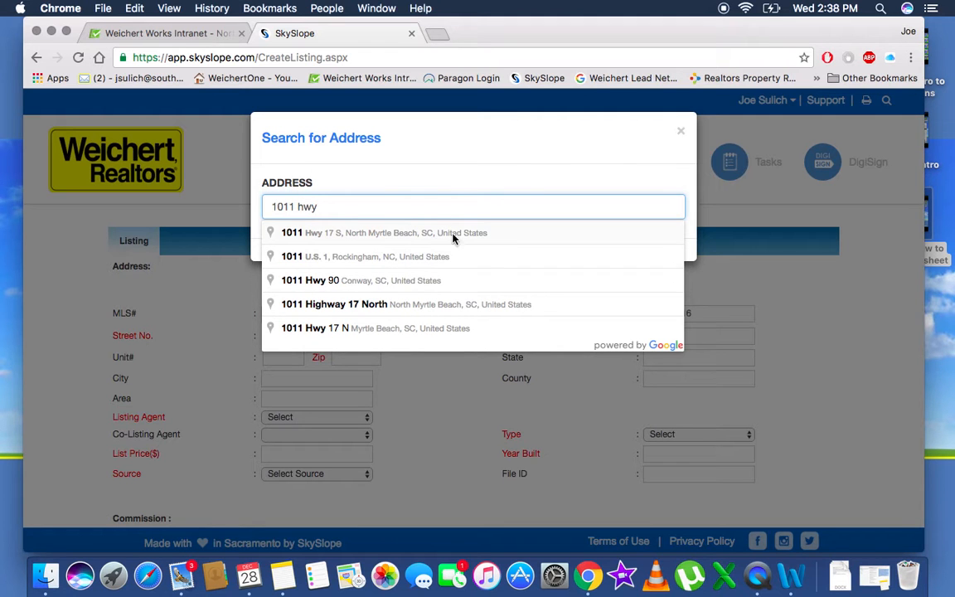
left_click(448, 235)
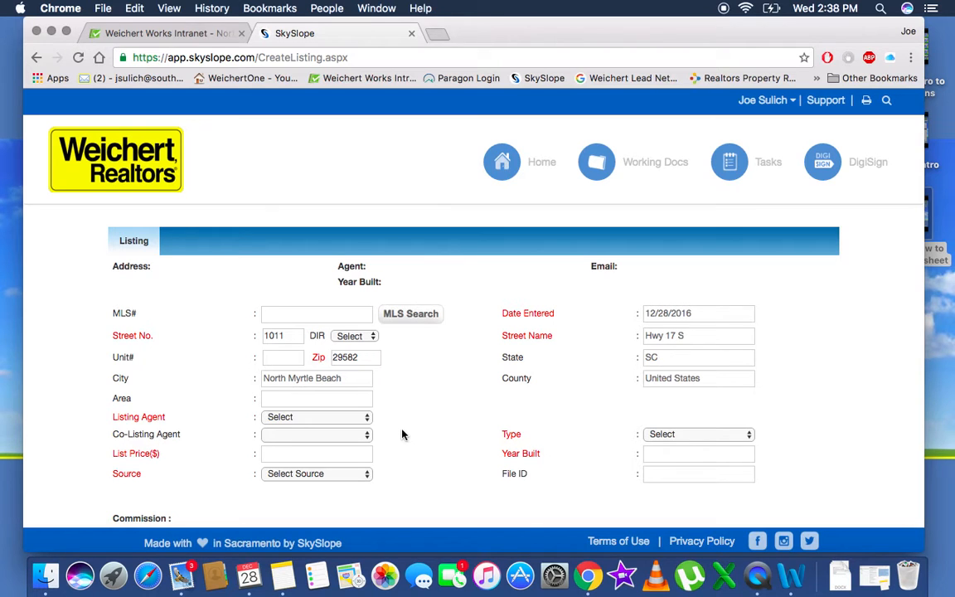
Enter MLS# 999999 and choose the listing agent for the property
scroll(402, 434, "down", 2)
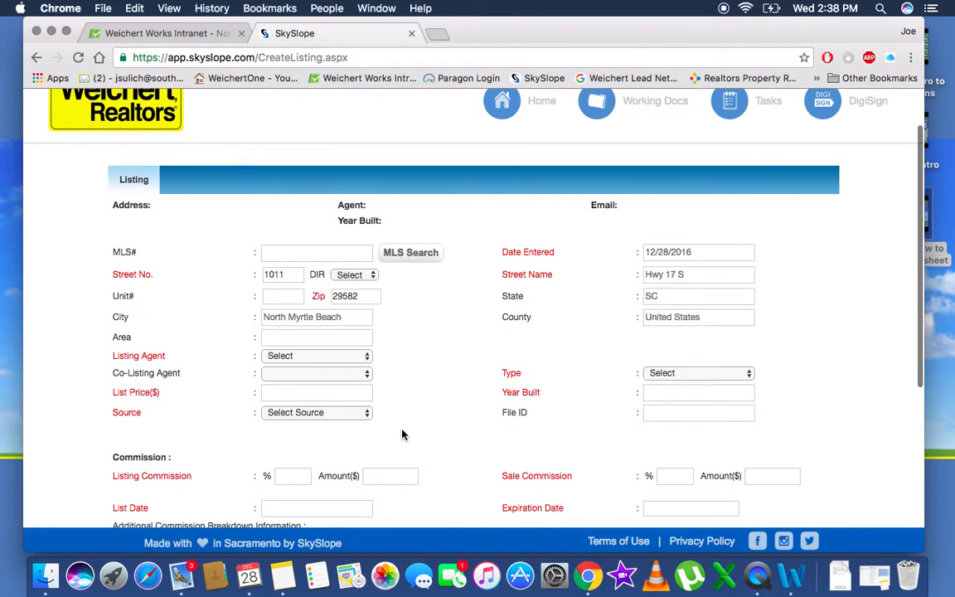
left_click(315, 258)
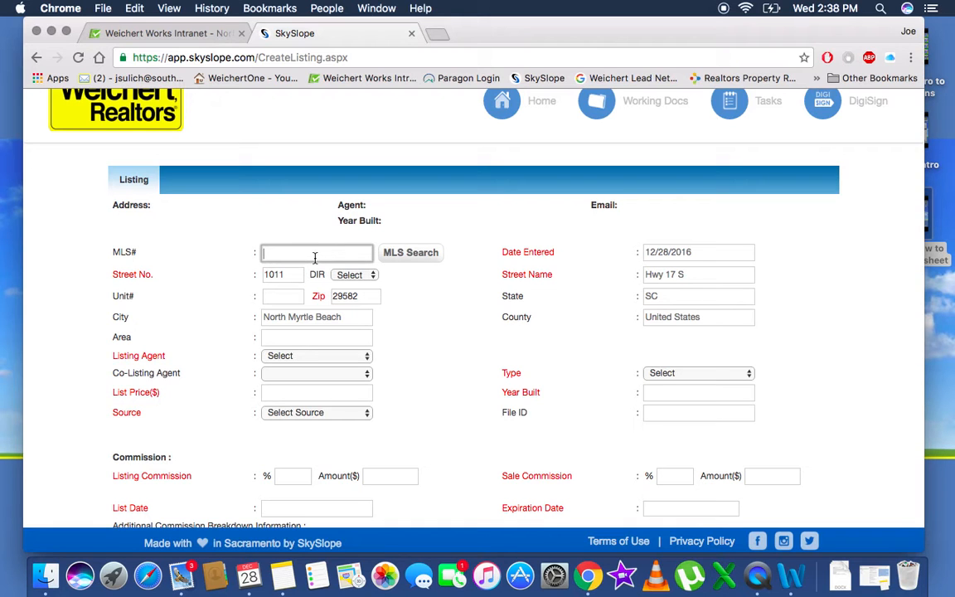
type("999999")
scroll(418, 352, "down", 3)
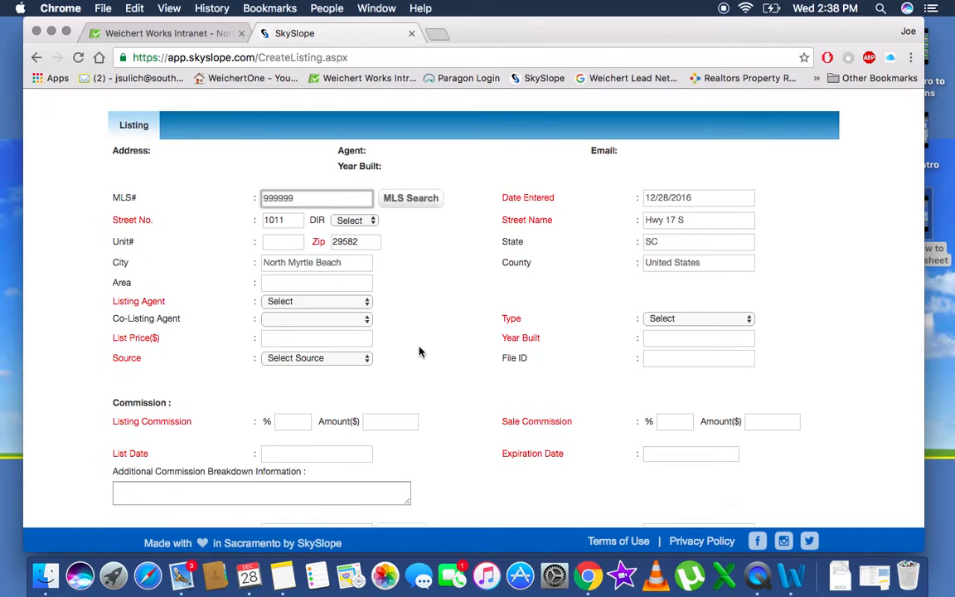
left_click(336, 292)
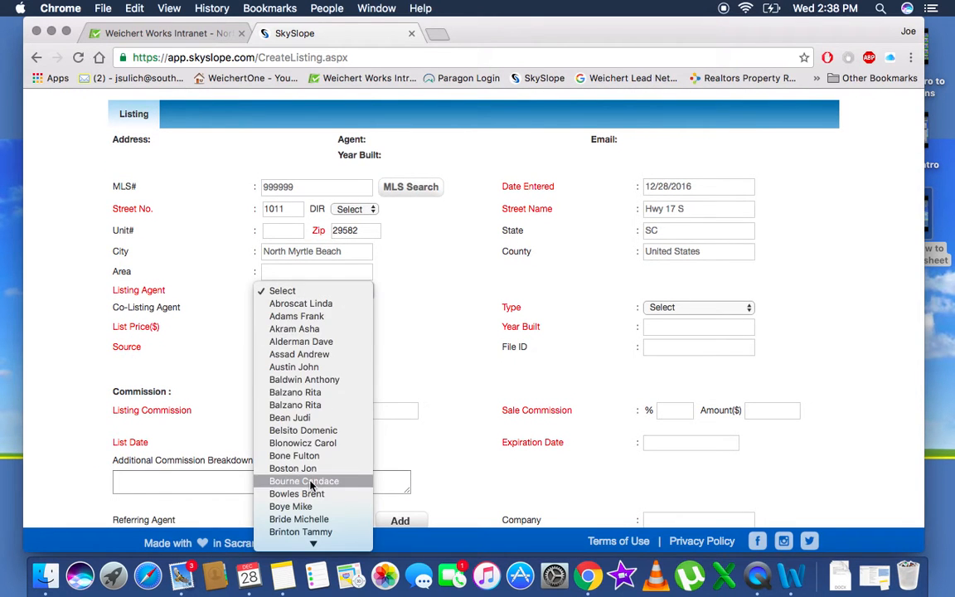
scroll(313, 483, "down", 10)
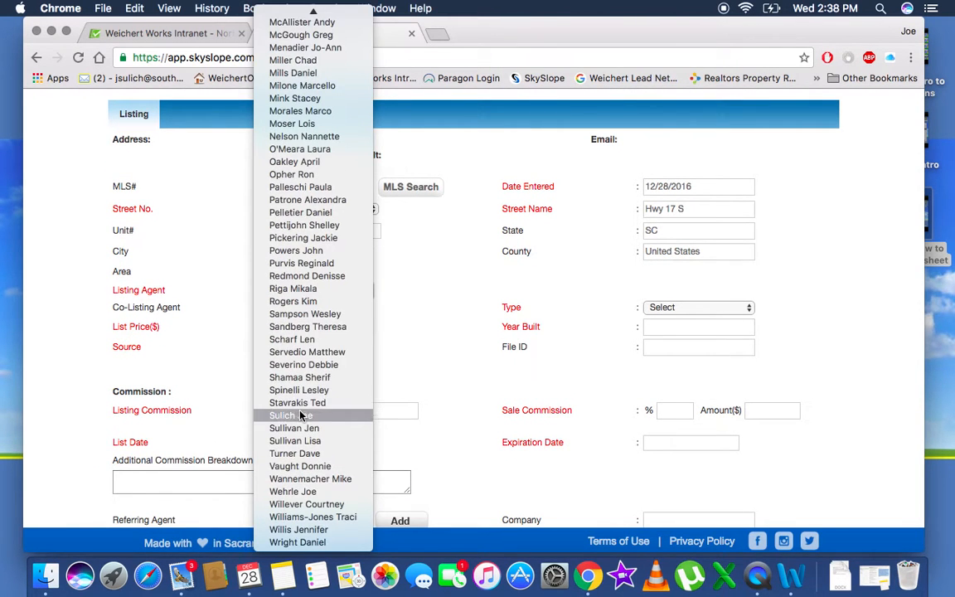
left_click(301, 415)
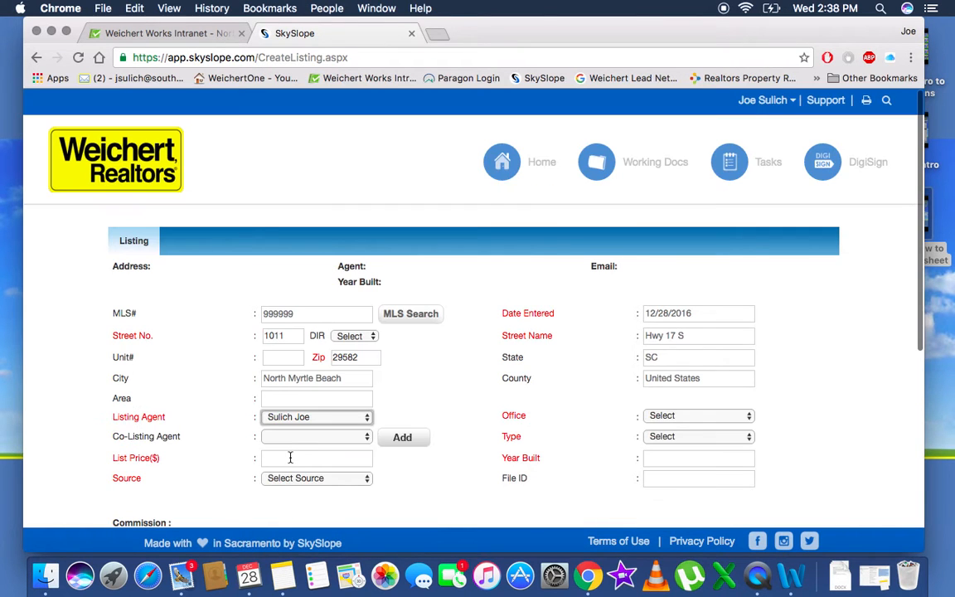
Set the list price to $999,999.00 and the lead source to Office Lead
left_click(290, 461)
type("999999")
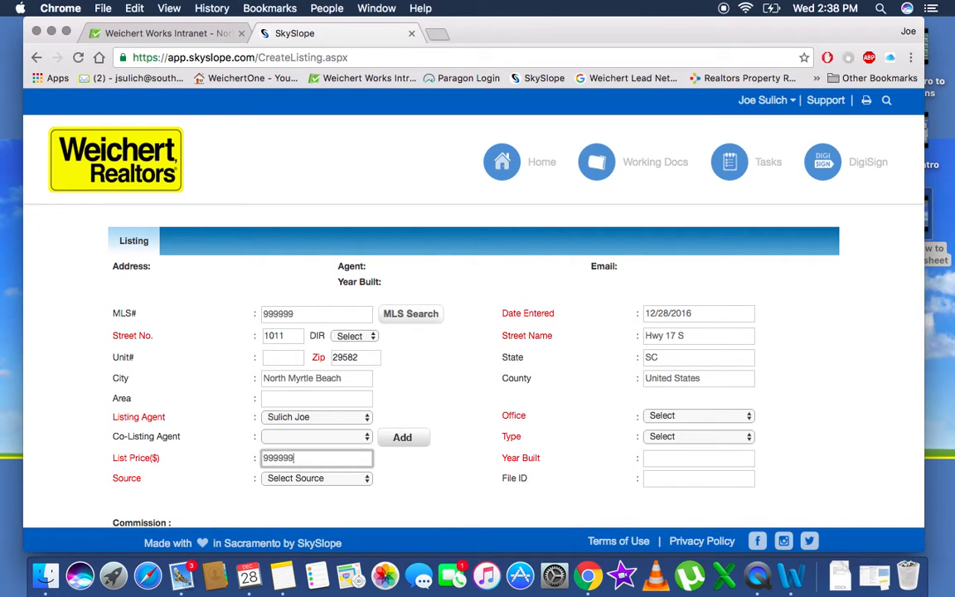
left_click(384, 486)
scroll(383, 486, "down", 2)
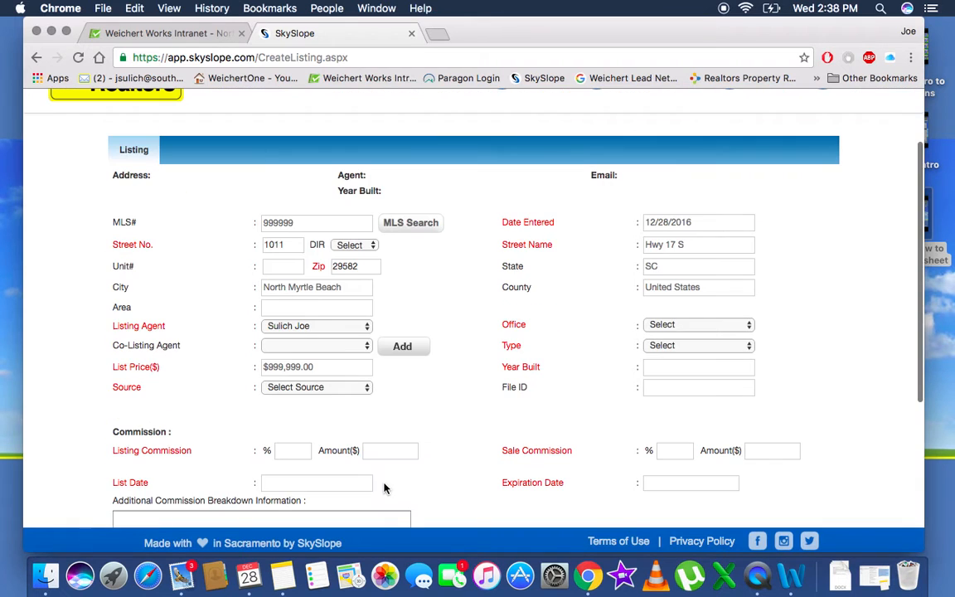
left_click(345, 389)
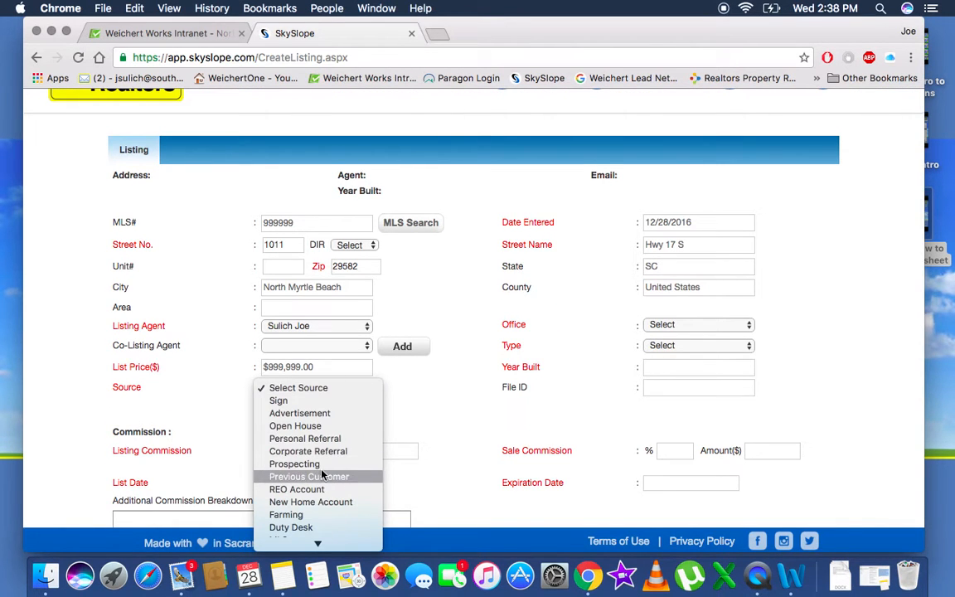
scroll(321, 475, "down", 1)
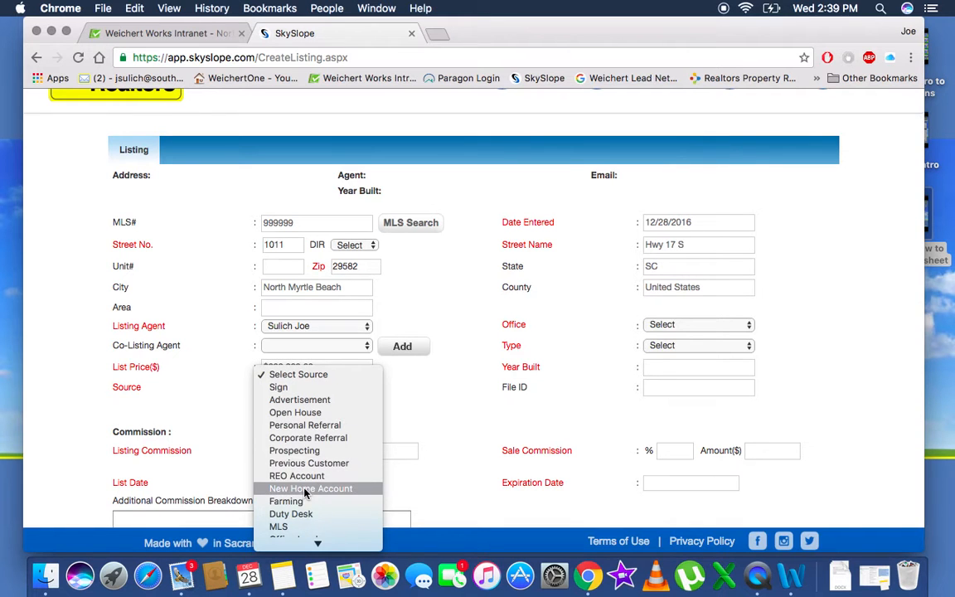
scroll(305, 505, "down", 5)
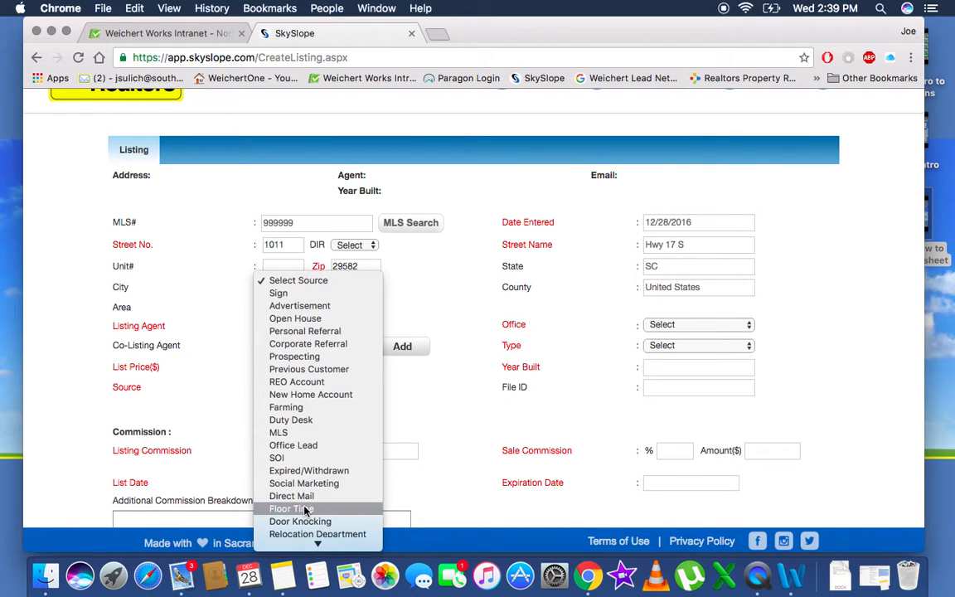
left_click(294, 447)
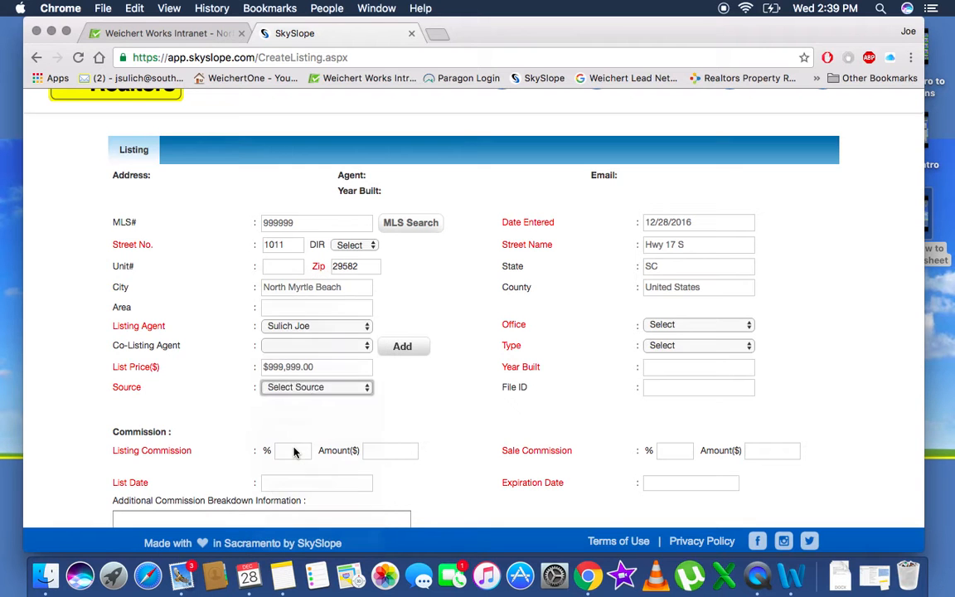
scroll(300, 437, "down", 4)
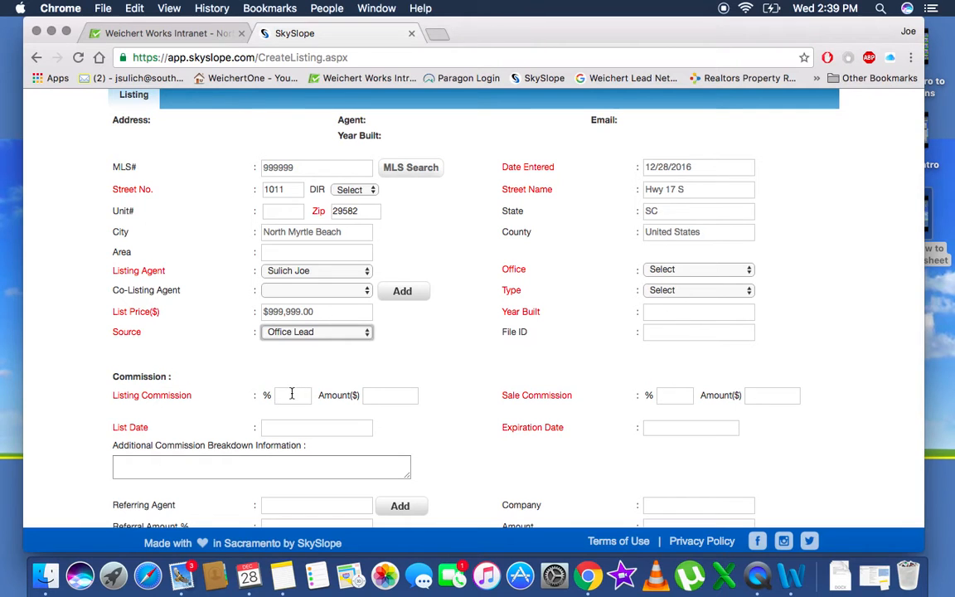
Set both listing and sale commissions to 3.00%
left_click(292, 394)
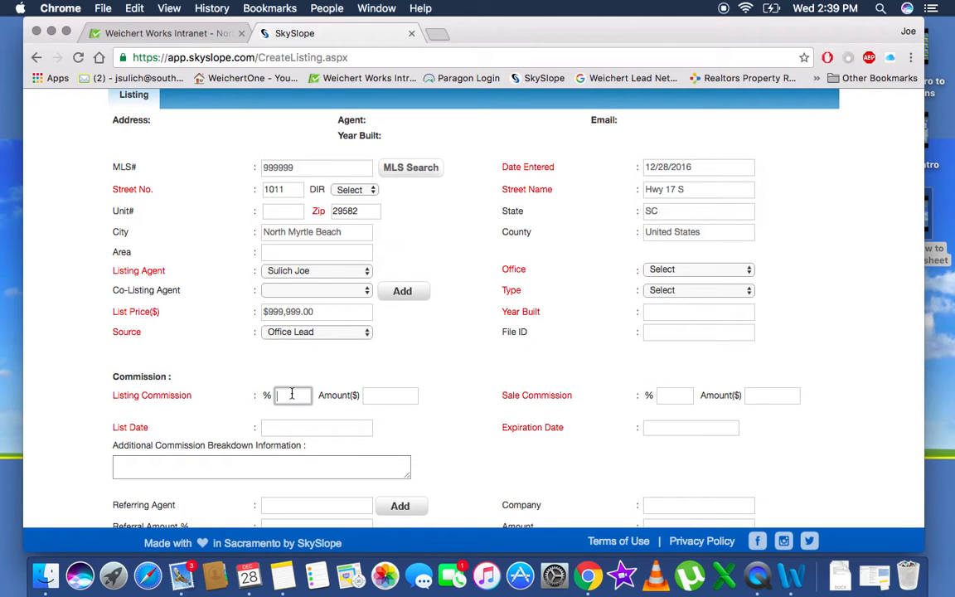
type("3")
left_click(673, 395)
type("3")
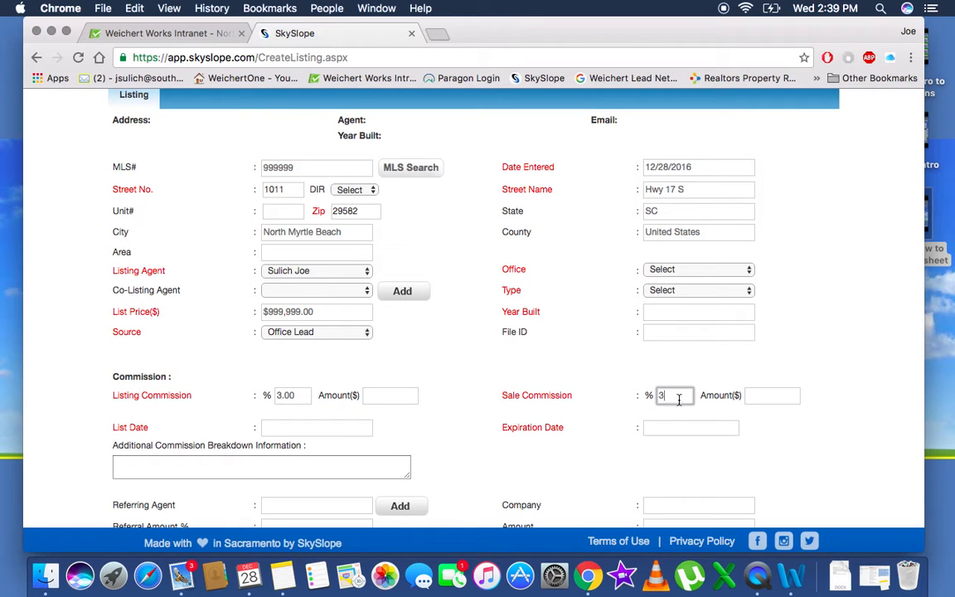
Set the list date to 12/28/2016 and the expiration date to 05/28/2017
left_click(343, 425)
scroll(319, 439, "down", 2)
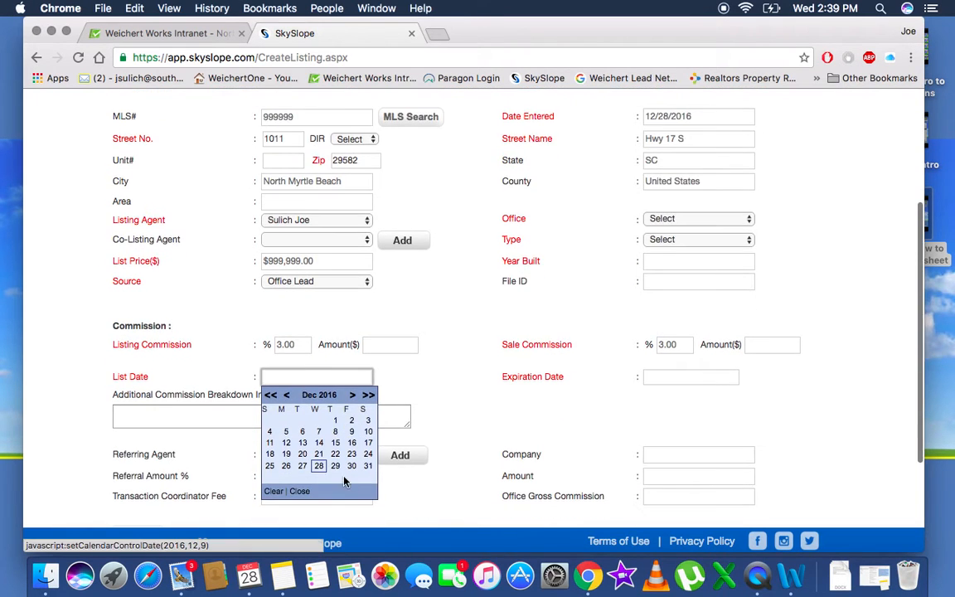
left_click(319, 466)
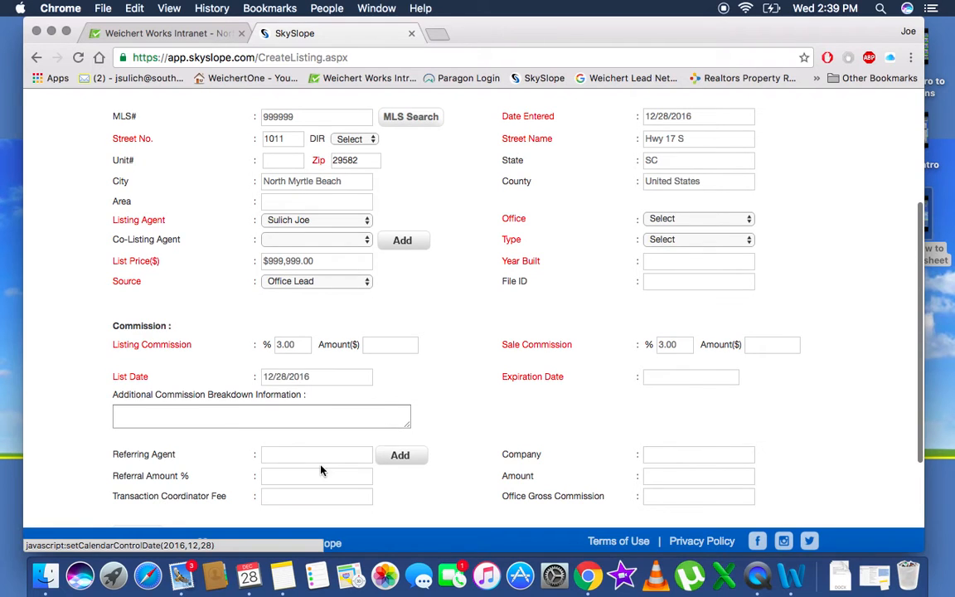
left_click(687, 377)
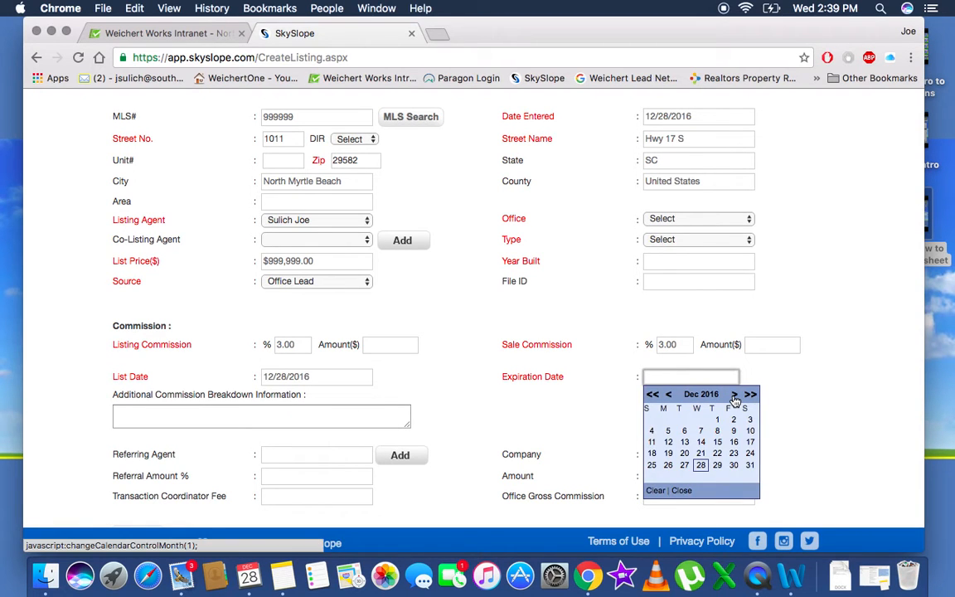
left_click(733, 395)
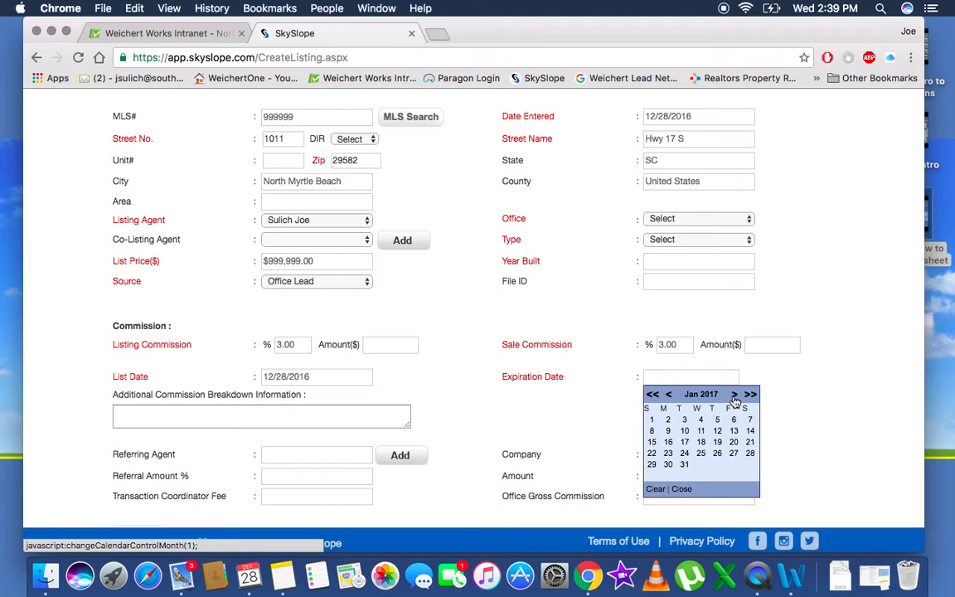
left_click(734, 397)
left_click(734, 397)
left_click(734, 397)
left_click(734, 397)
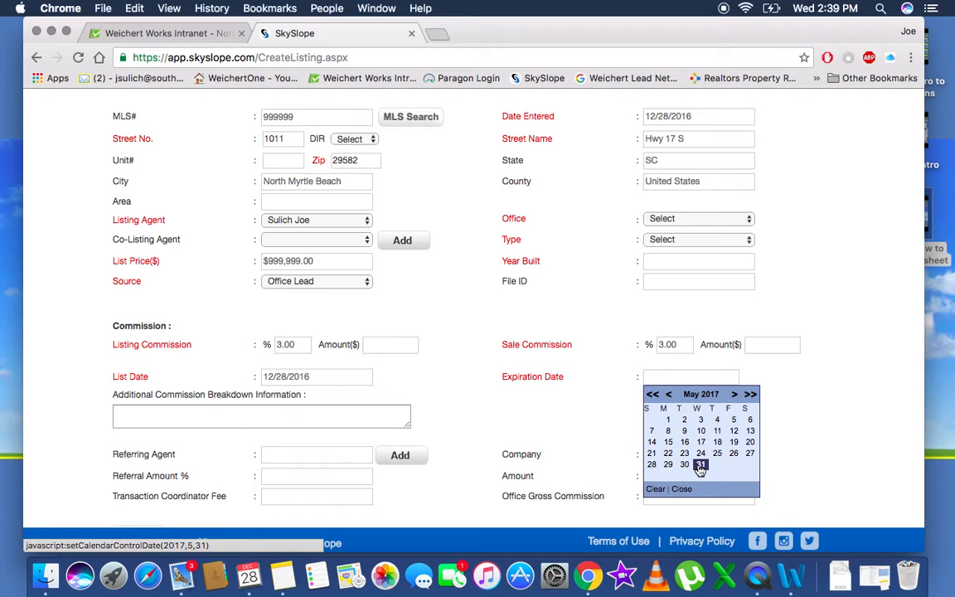
left_click(651, 464)
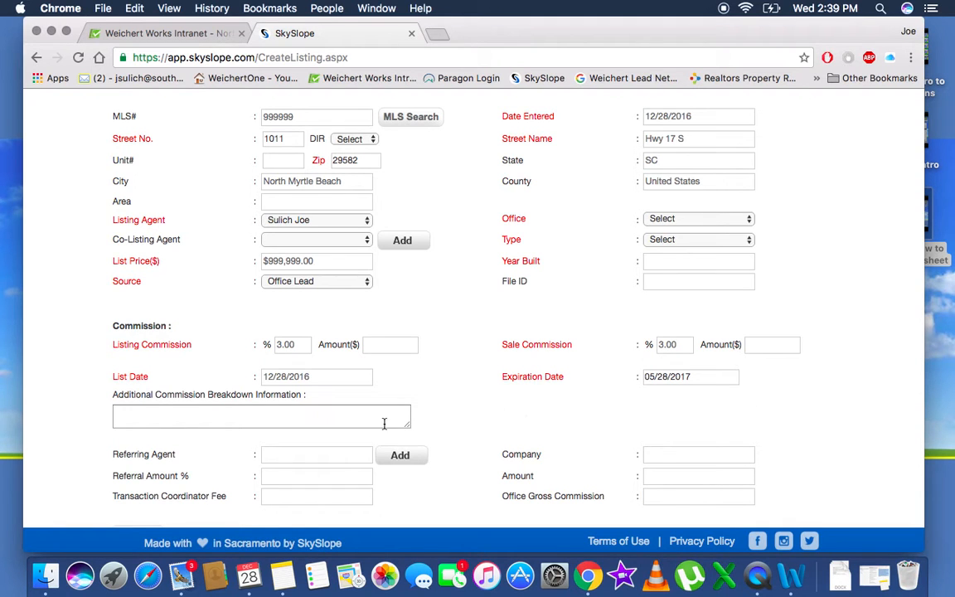
scroll(469, 415, "down", 2)
Set the listing's office to NMB
scroll(469, 415, "up", 5)
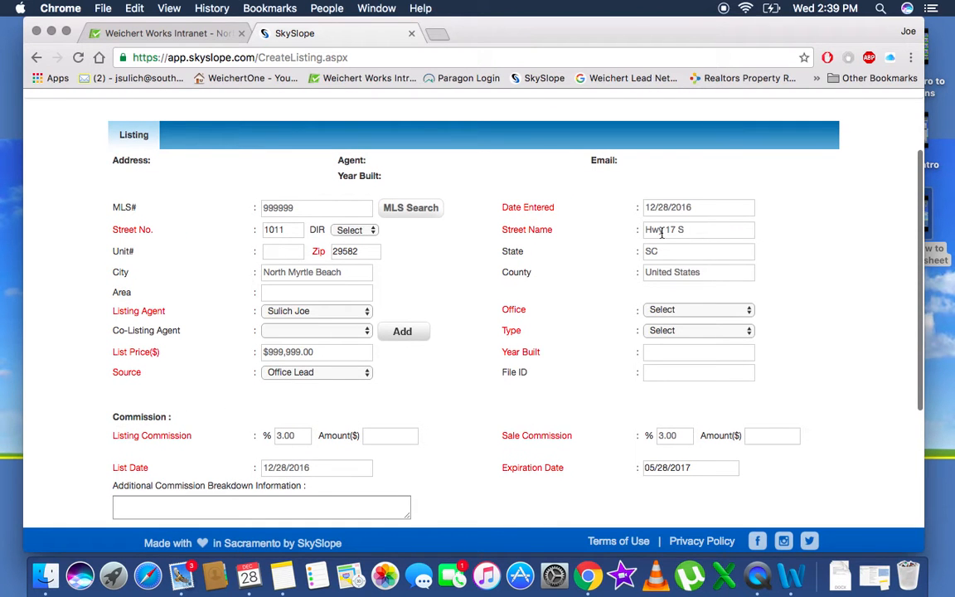
left_click(668, 310)
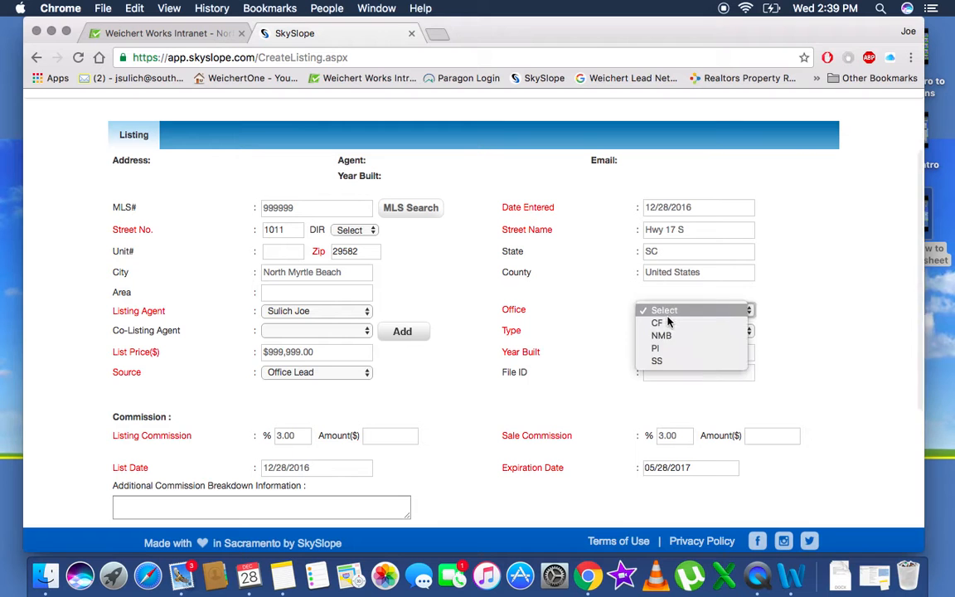
left_click(668, 335)
Set Type to Residential and Year Built to 1969, then save the listing details
scroll(618, 338, "up", 3)
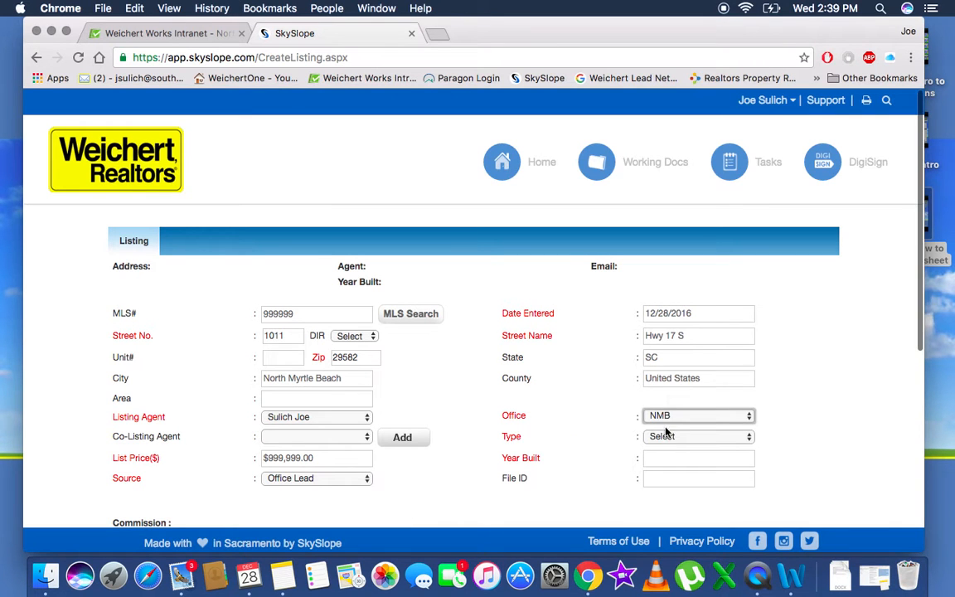
left_click(682, 438)
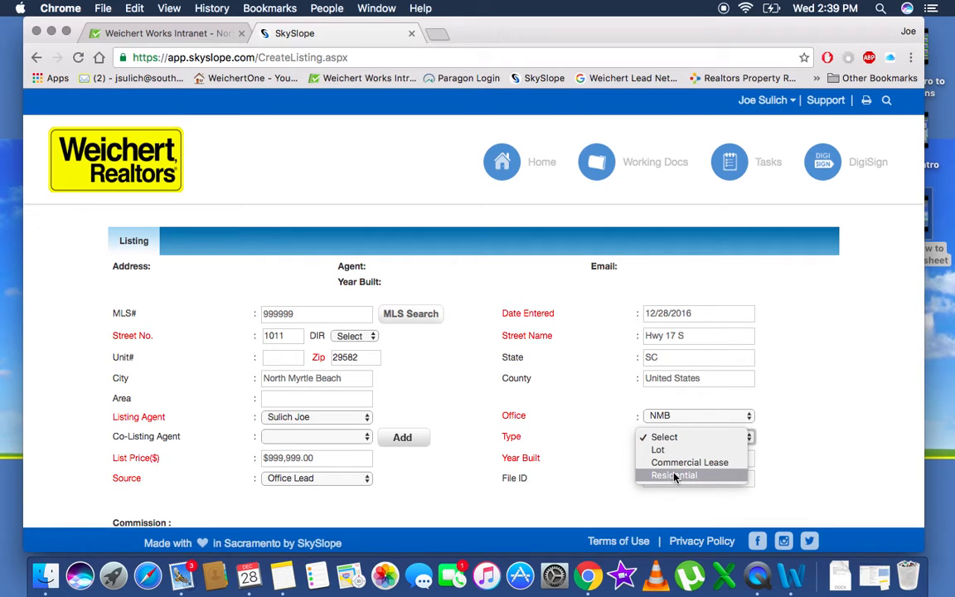
left_click(677, 476)
left_click(662, 457)
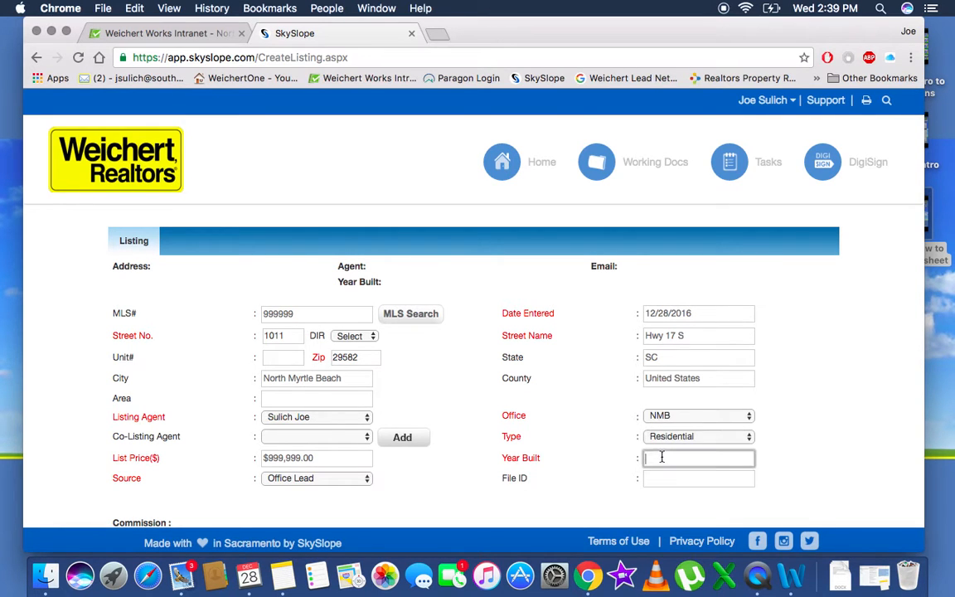
type("1969")
scroll(783, 440, "down", 5)
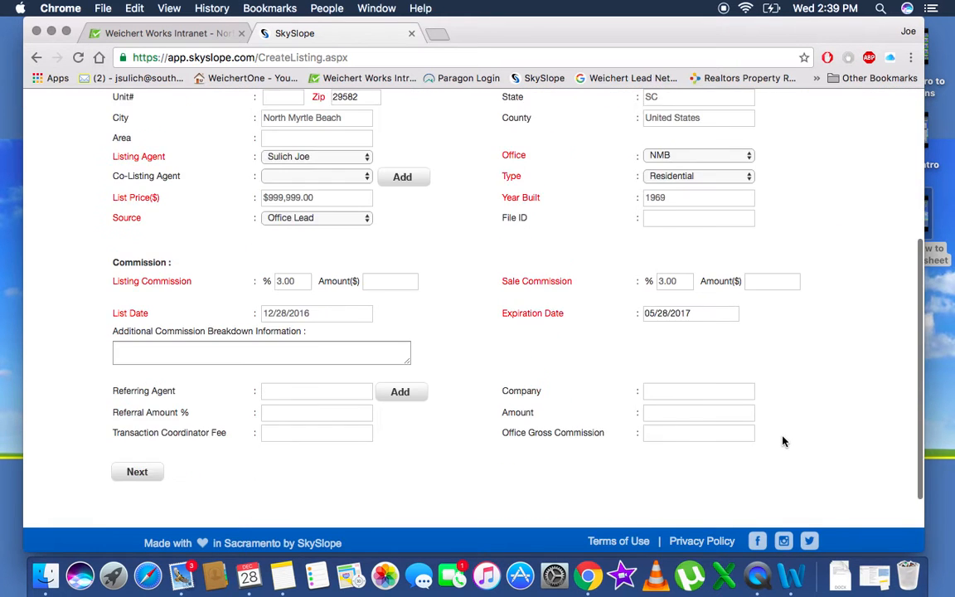
scroll(783, 441, "up", 5)
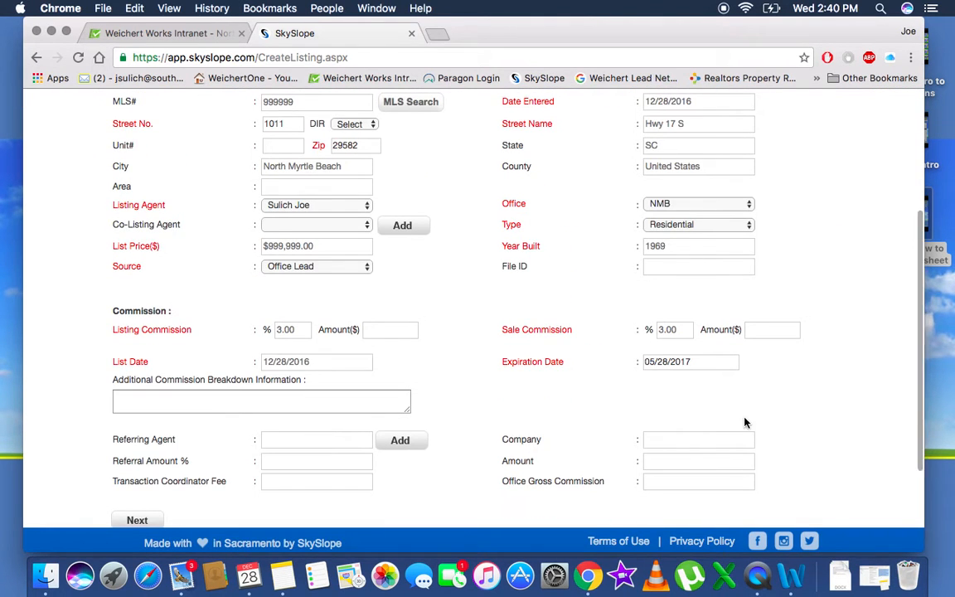
scroll(240, 445, "down", 1)
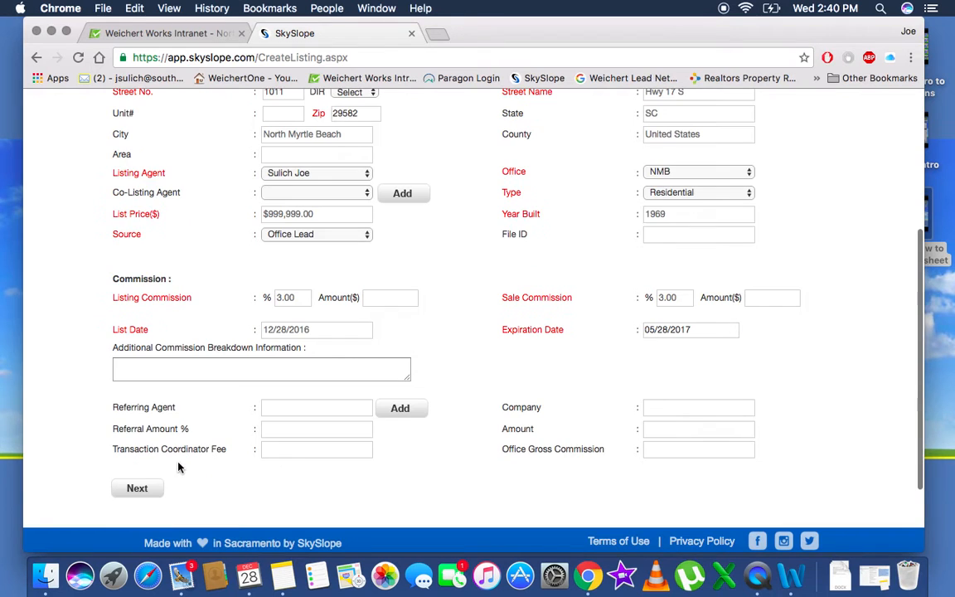
left_click(140, 488)
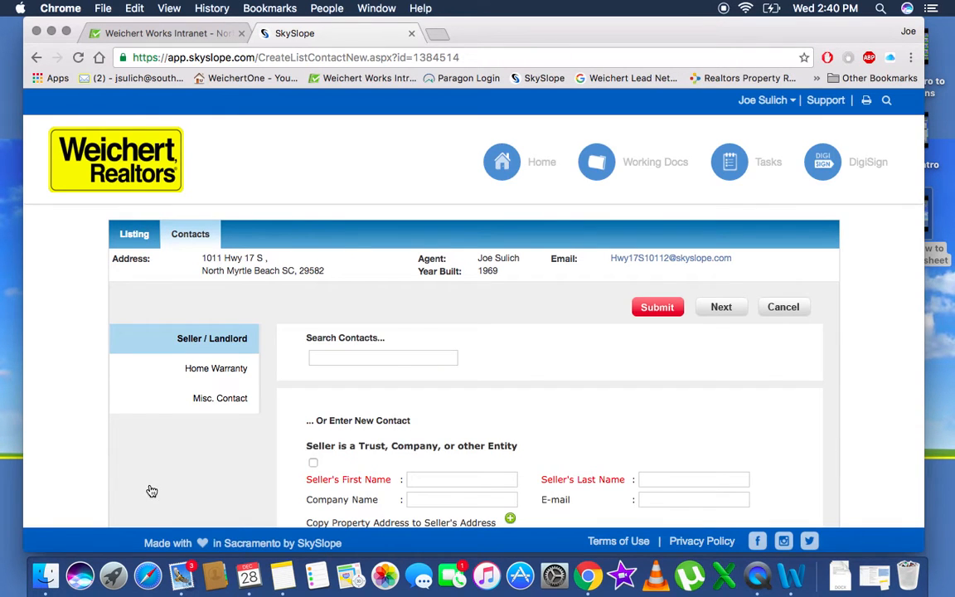
Enter the first seller's first and last name, e-mail and phone number, and save the contact
scroll(441, 400, "down", 5)
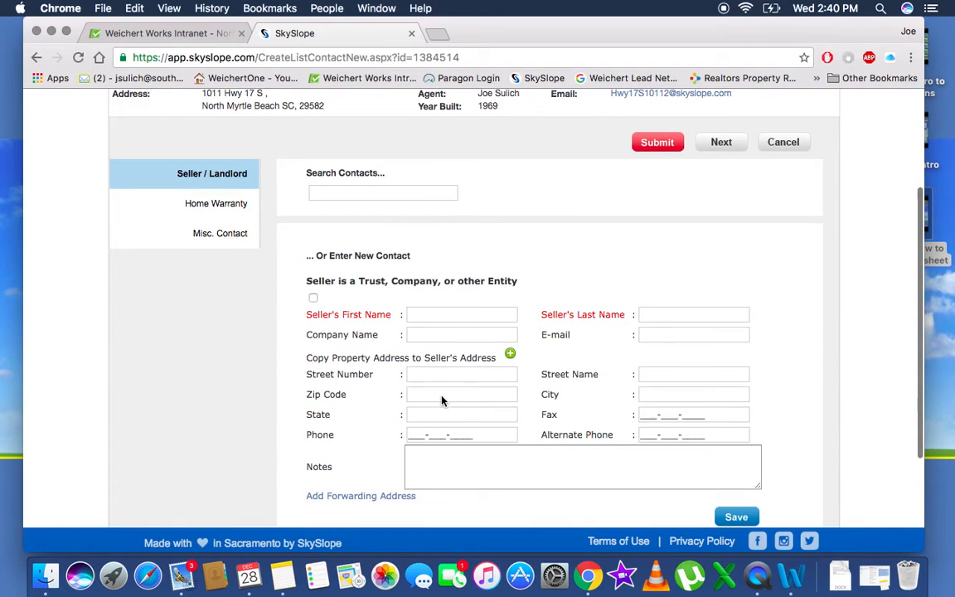
left_click(445, 312)
type("jon")
key("Tab")
type("doe")
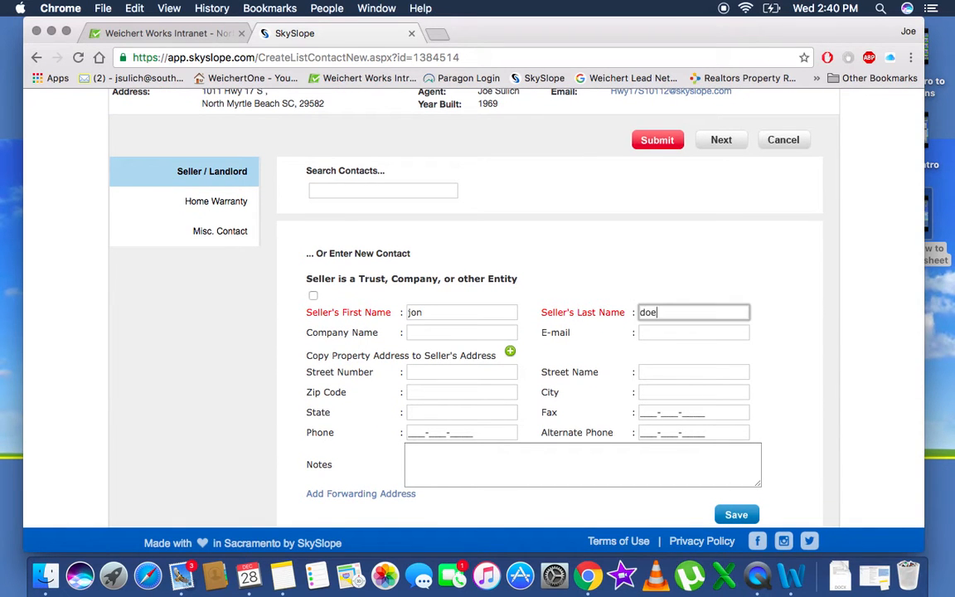
left_click(651, 331)
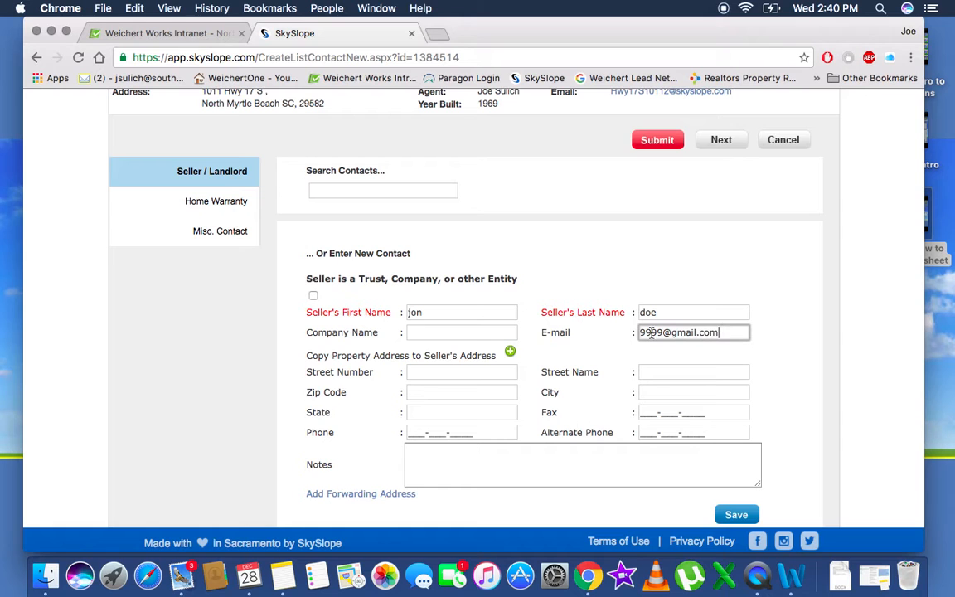
left_click(444, 374)
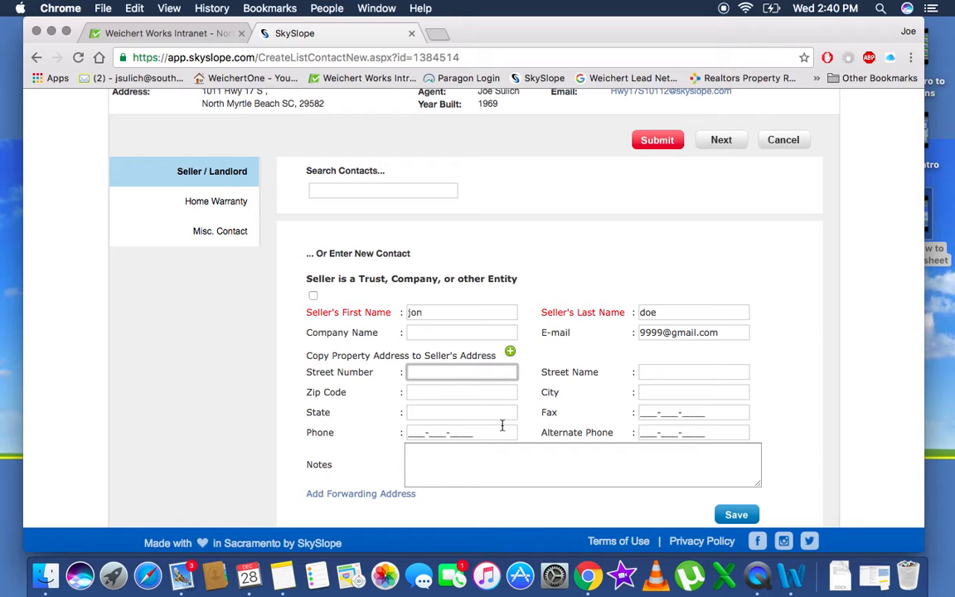
left_click(418, 432)
type("999999999999")
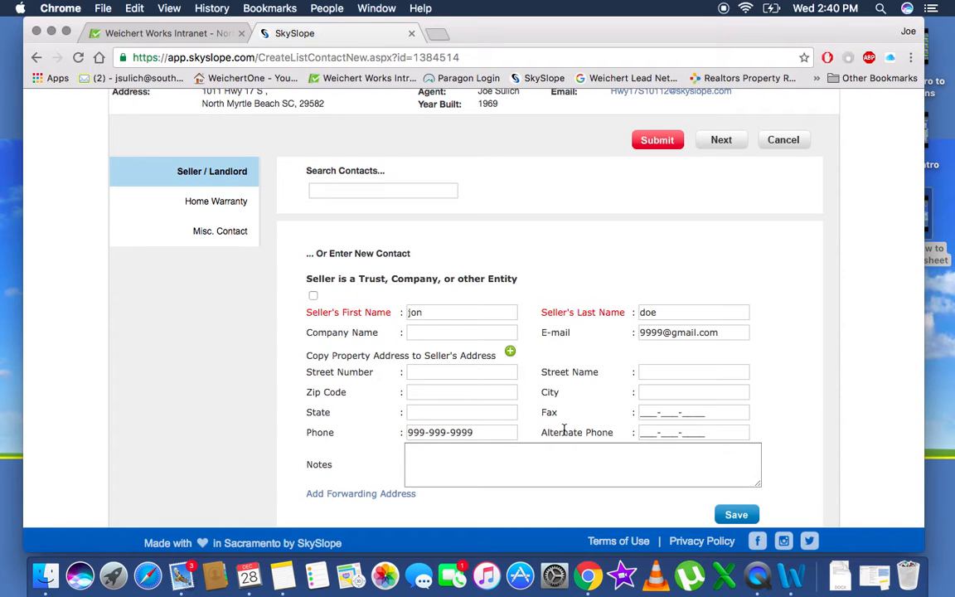
scroll(563, 429, "down", 2)
scroll(564, 431, "up", 2)
scroll(568, 429, "down", 2)
left_click(755, 460)
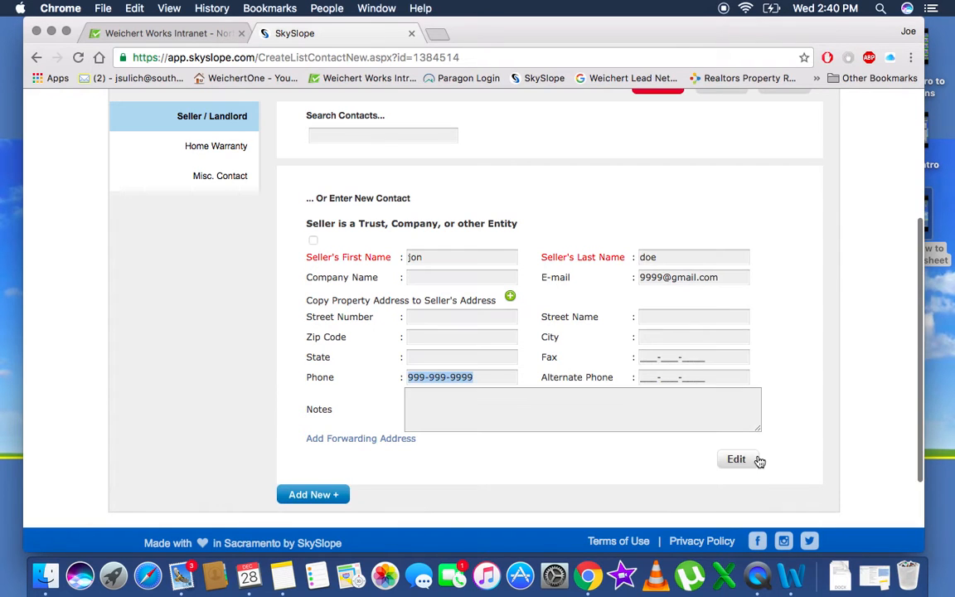
Add a second seller with first and last name, e-mail and phone number, and save it
scroll(814, 309, "up", 5)
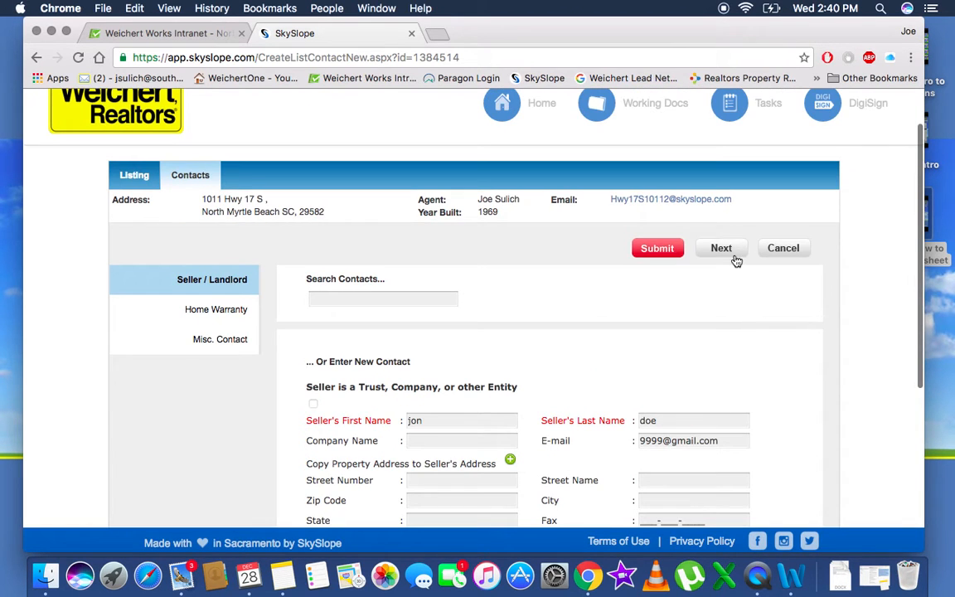
scroll(640, 396, "down", 5)
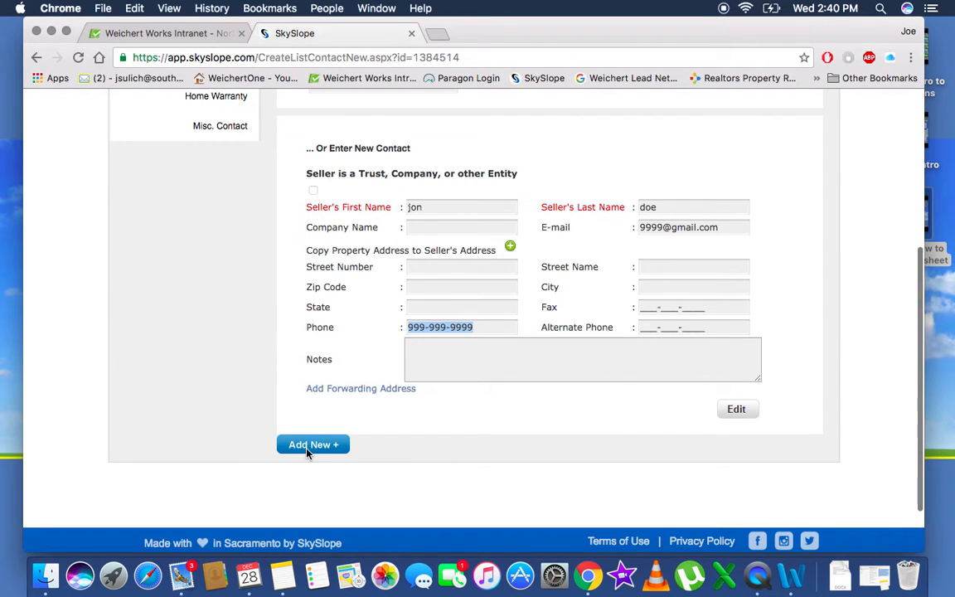
left_click(308, 446)
left_click(441, 244)
type("jane")
left_click(667, 246)
type("doe")
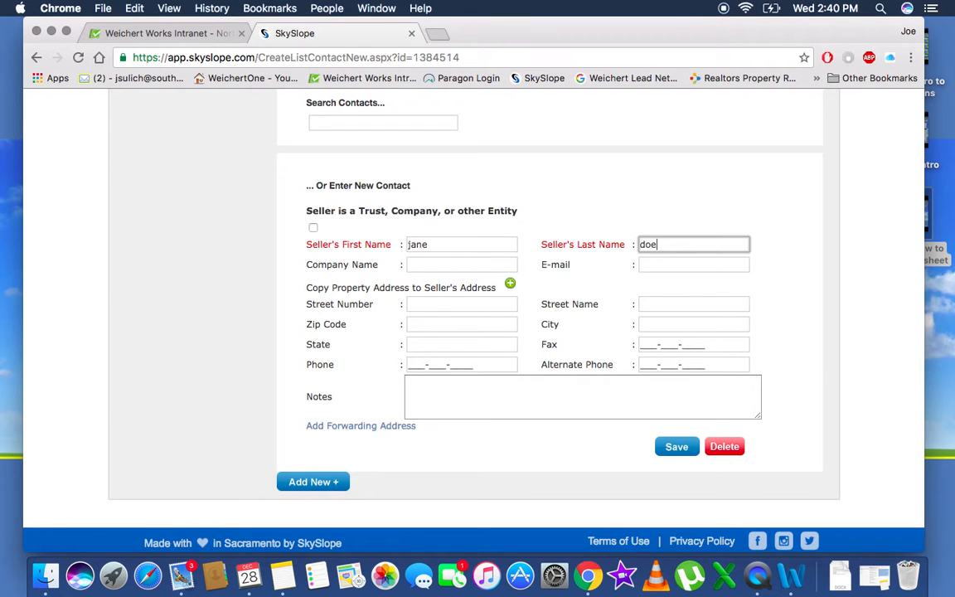
left_click(654, 264)
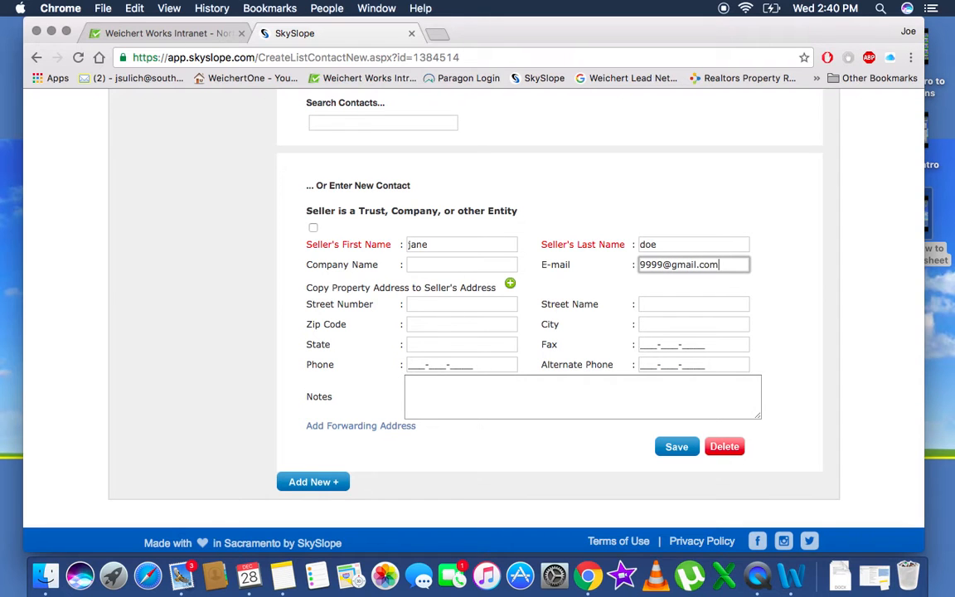
left_click(412, 364)
type("999999999999")
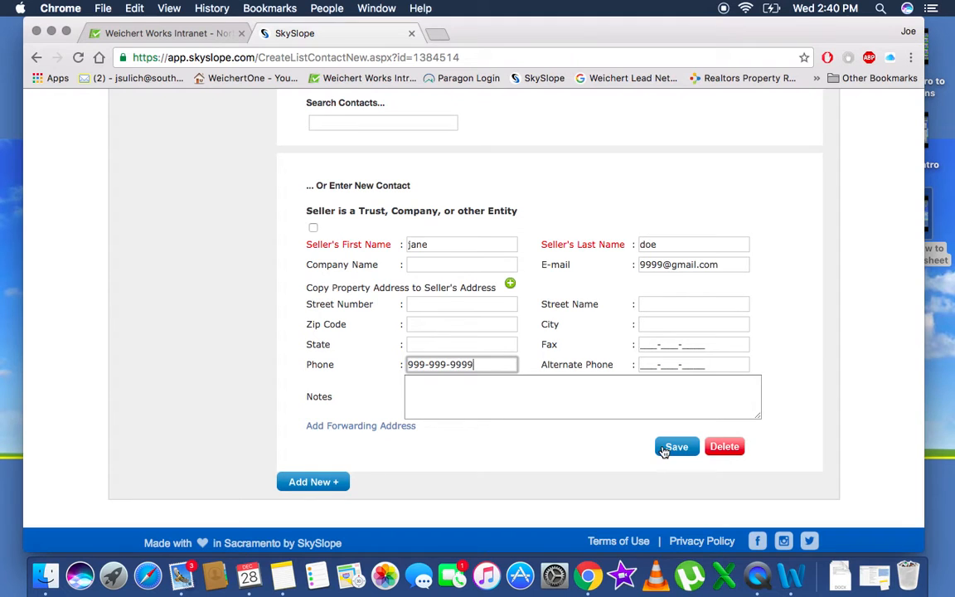
left_click(675, 448)
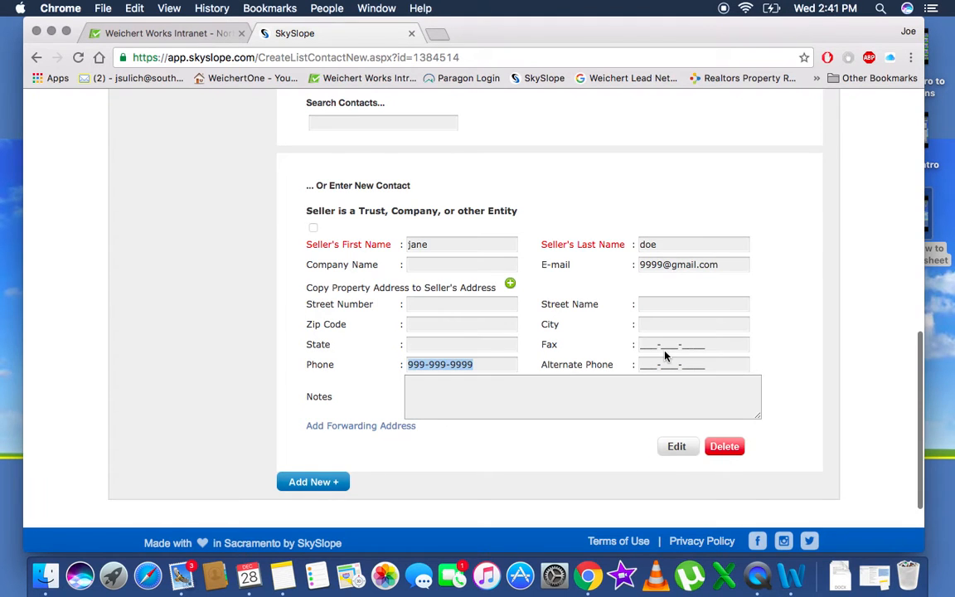
scroll(678, 200, "up", 10)
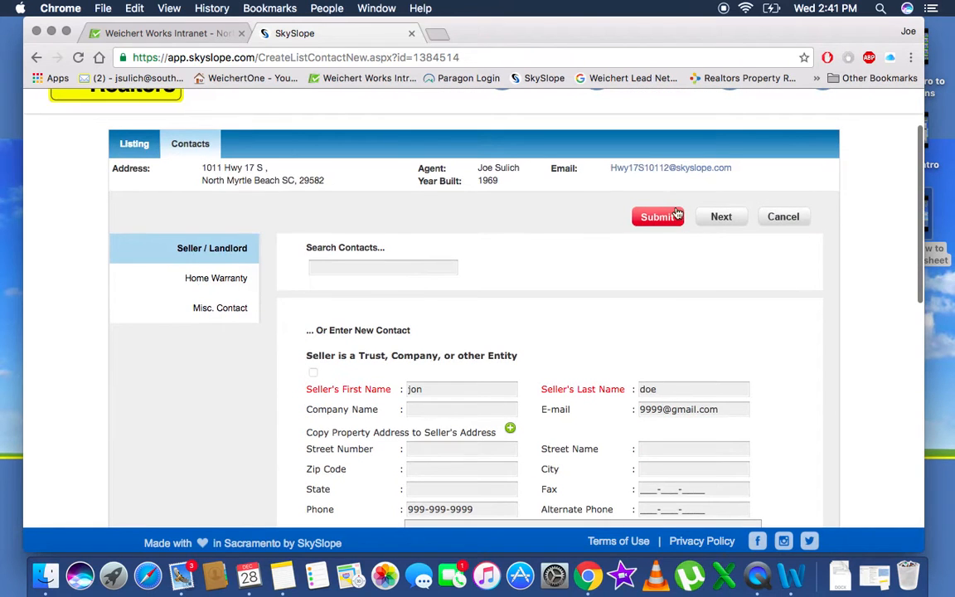
Save 2-10 as the home warranty company and submit the contacts
left_click(725, 220)
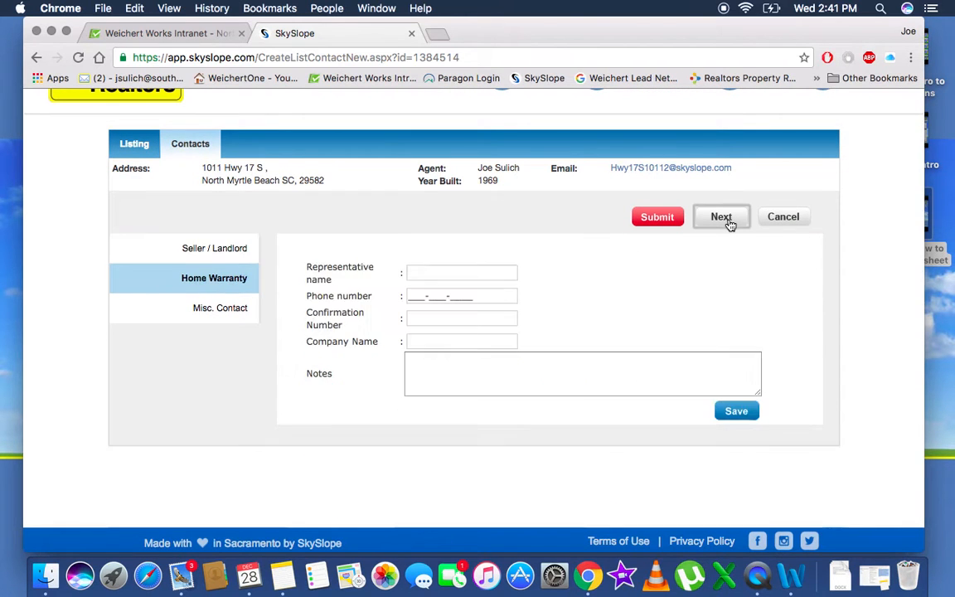
left_click(412, 341)
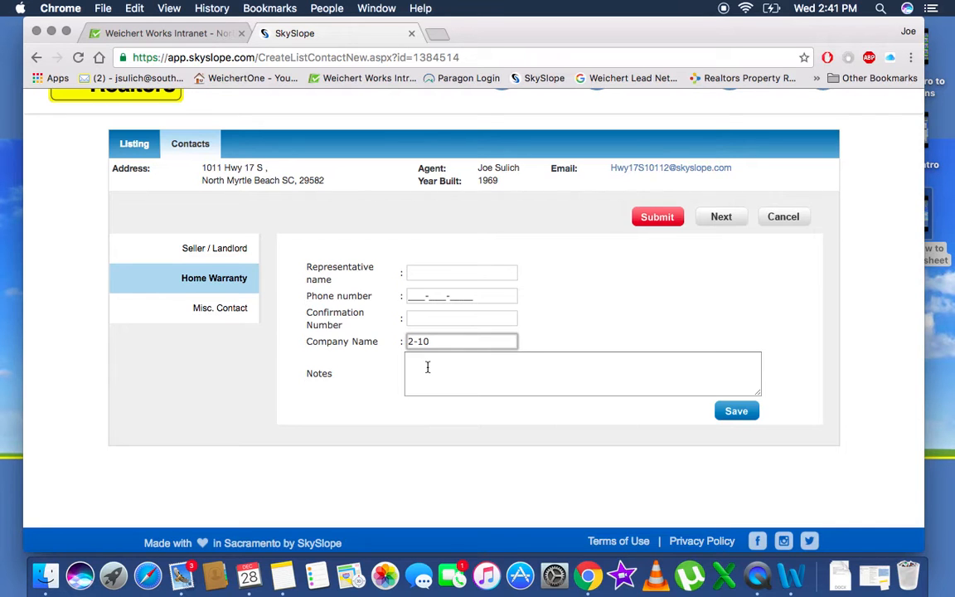
left_click(743, 418)
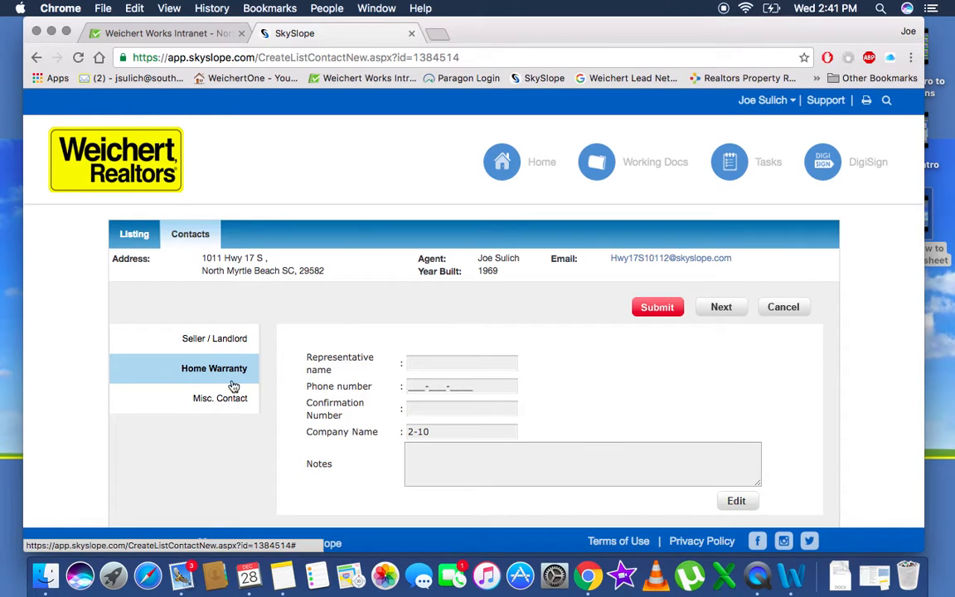
left_click(657, 307)
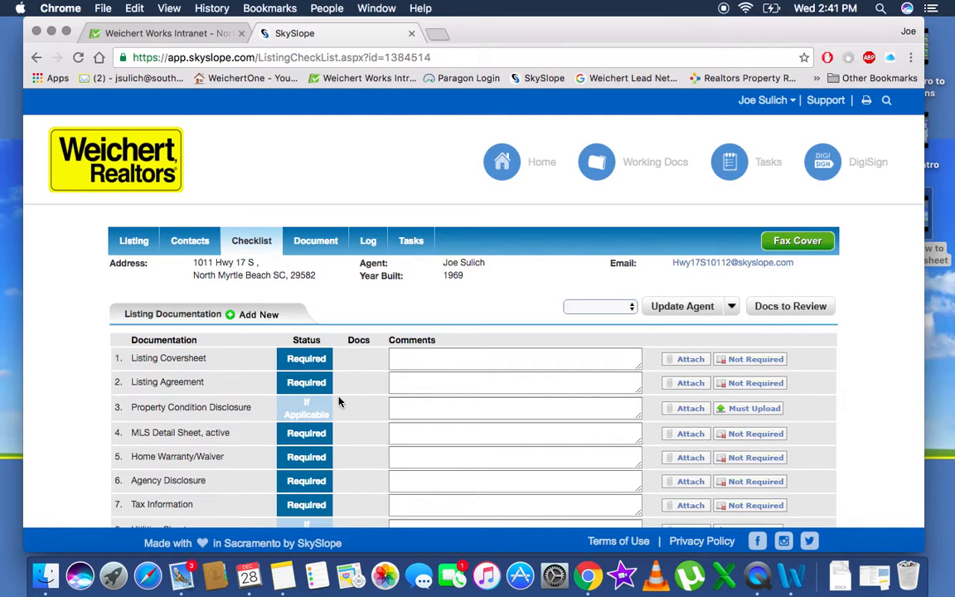
Review the documentation checklist, then go to the listing's Documents page
scroll(338, 402, "down", 3)
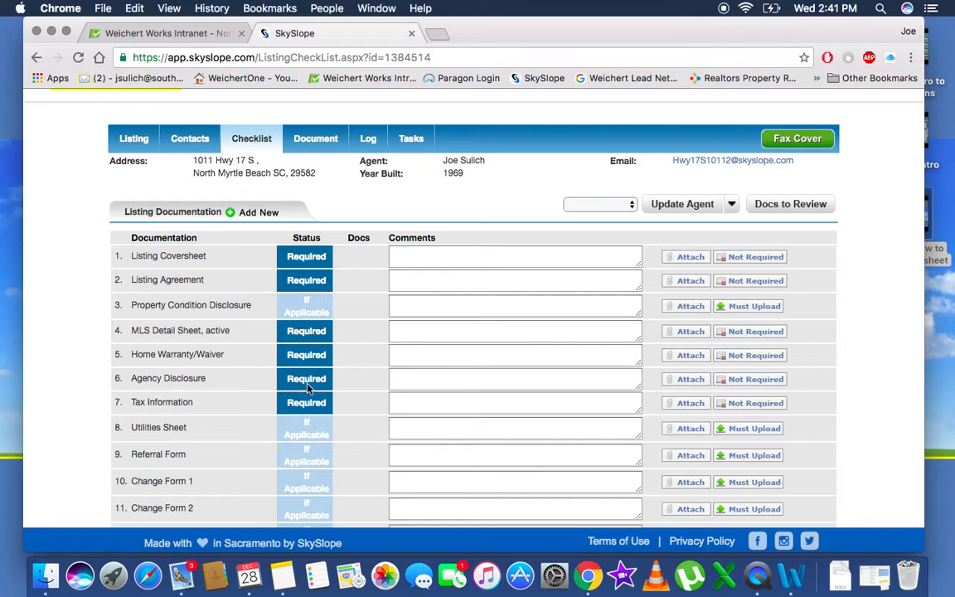
scroll(298, 411, "down", 3)
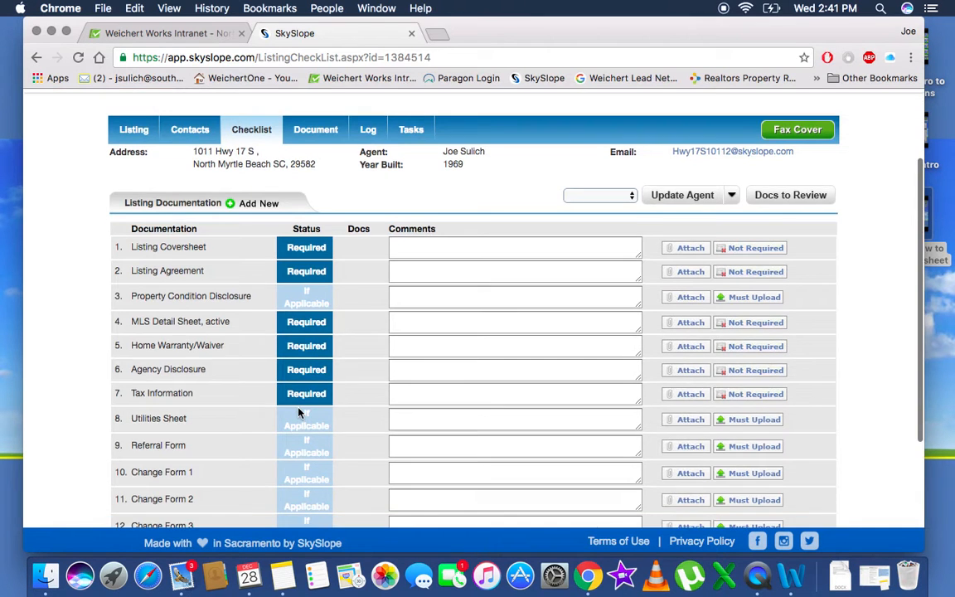
scroll(299, 408, "up", 4)
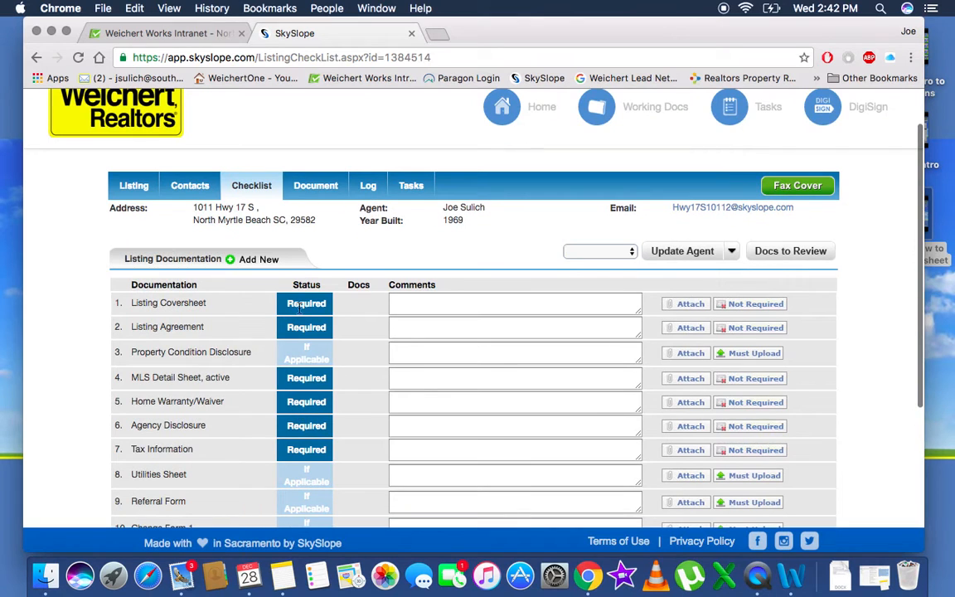
left_click(316, 186)
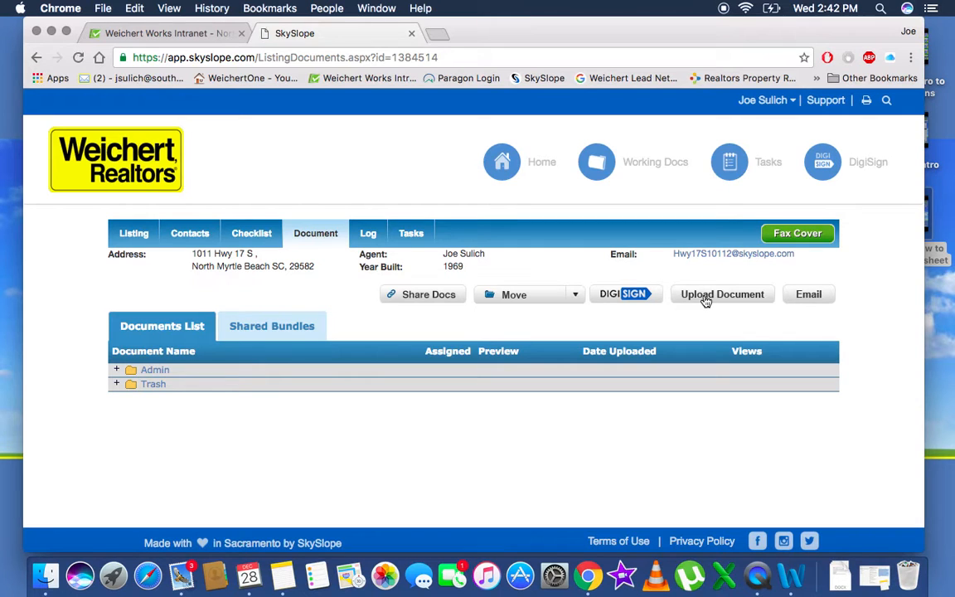
Upload testDocuments (1).pdf and testDocuments.pdf from Downloads to the listing
left_click(705, 301)
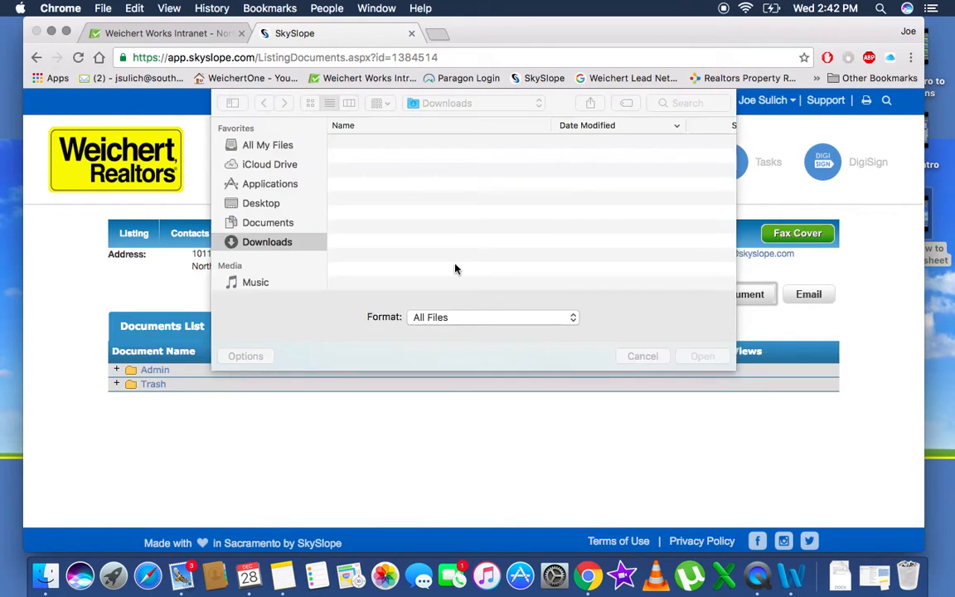
scroll(431, 236, "down", 5)
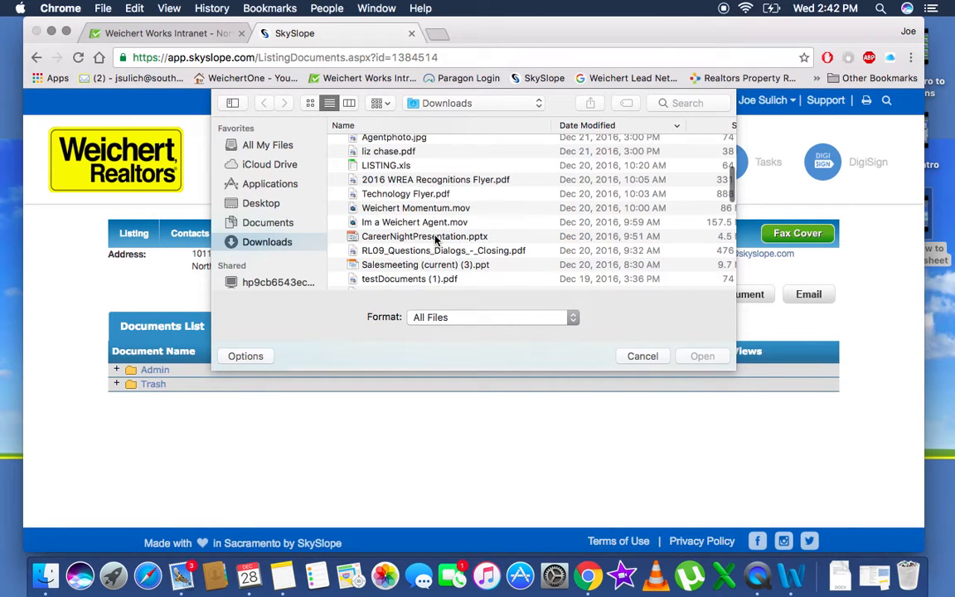
scroll(435, 239, "down", 2)
left_click(421, 229)
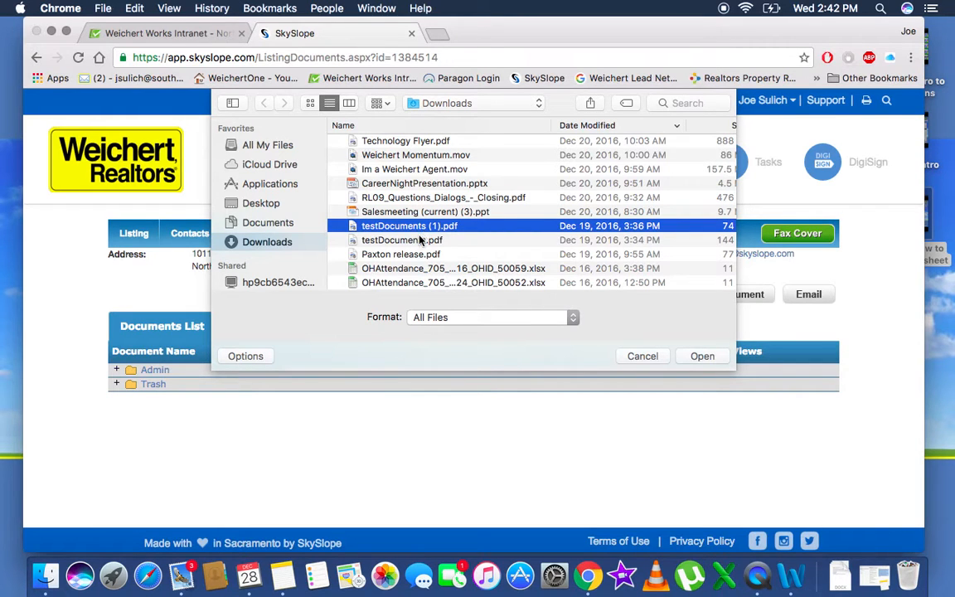
left_click(419, 240, "shift")
left_click(701, 356)
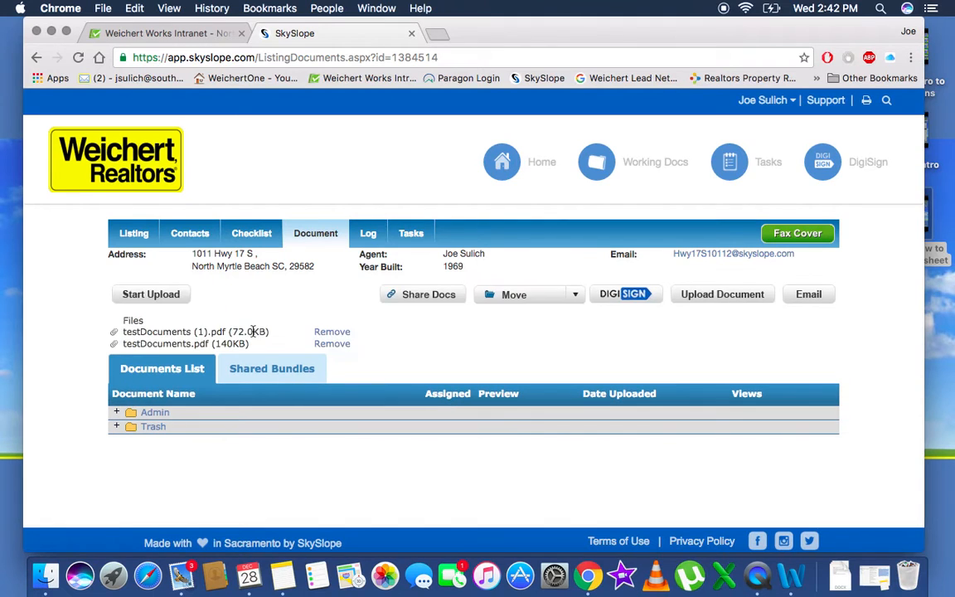
left_click(142, 297)
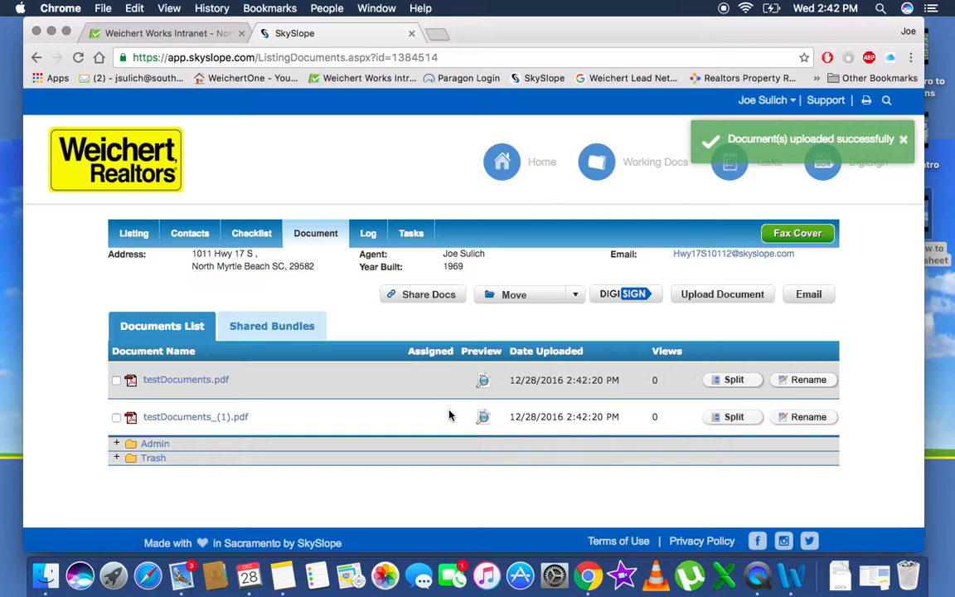
left_click(733, 381)
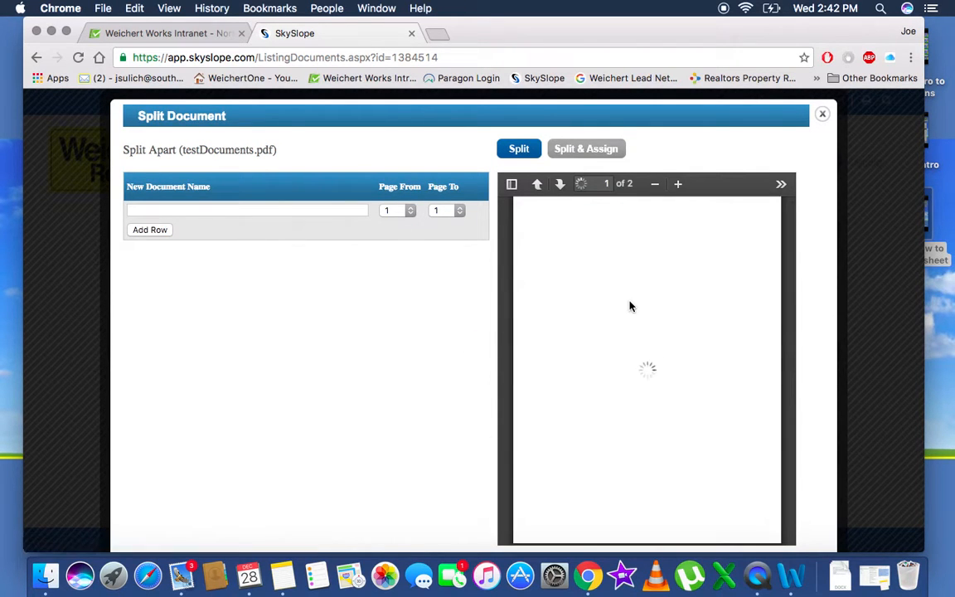
Split pages 1–2 of testDocuments.pdf as Agency Disclosure and assign them to the checklist
scroll(614, 357, "down", 5)
scroll(550, 317, "up", 10)
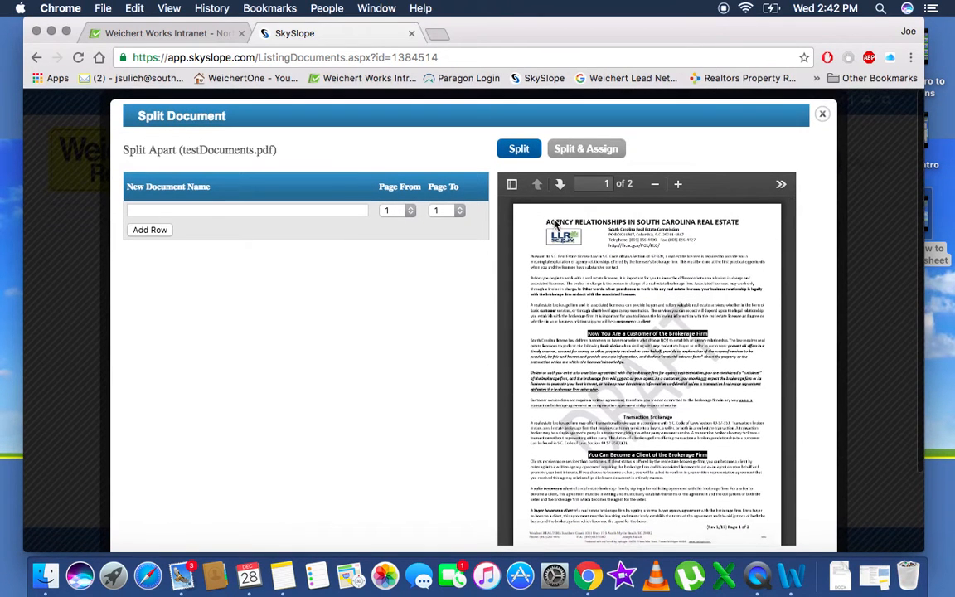
left_click(296, 210)
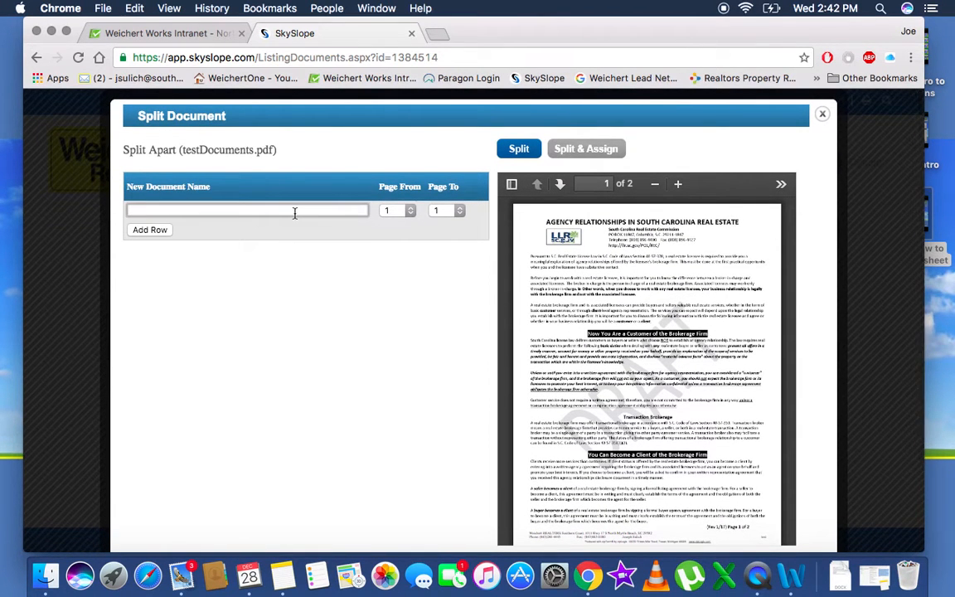
type("ag")
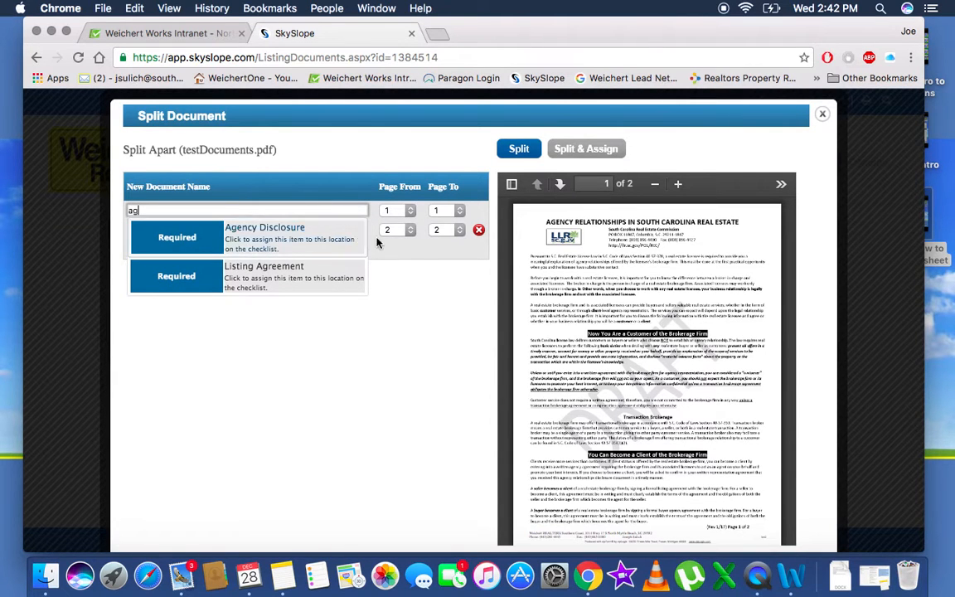
left_click(242, 240)
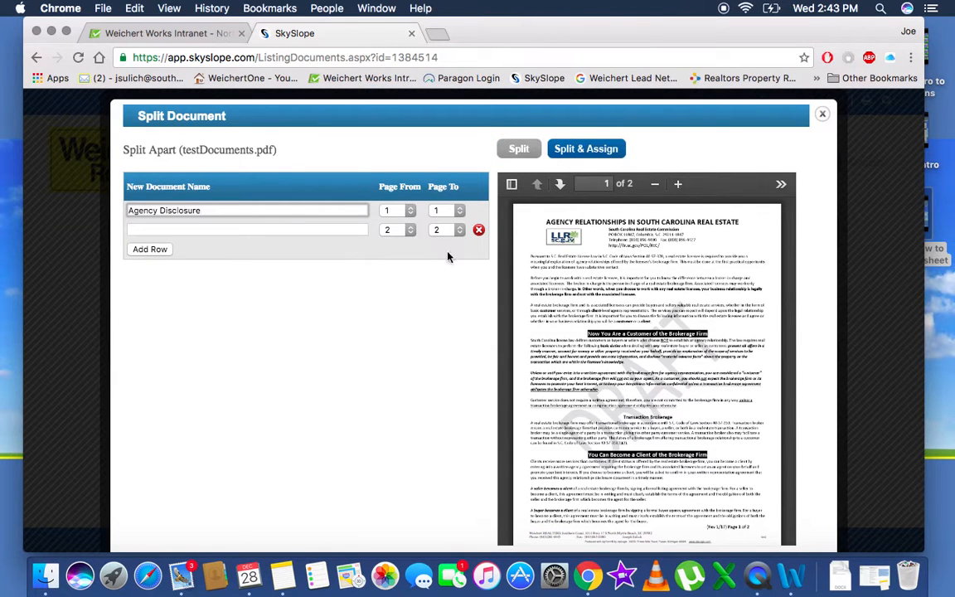
scroll(560, 335, "down", 10)
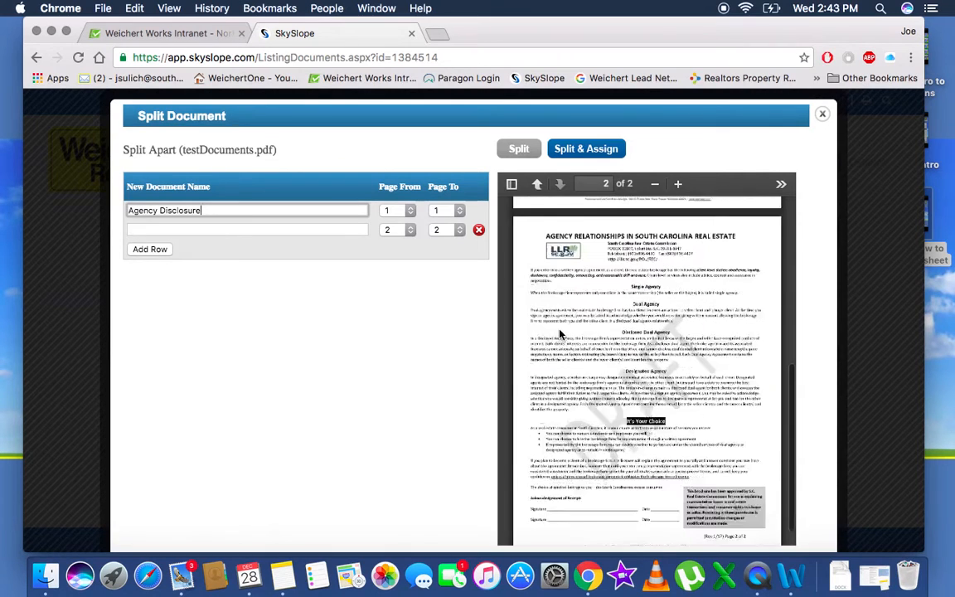
scroll(560, 335, "down", 2)
left_click(458, 208)
left_click(448, 220)
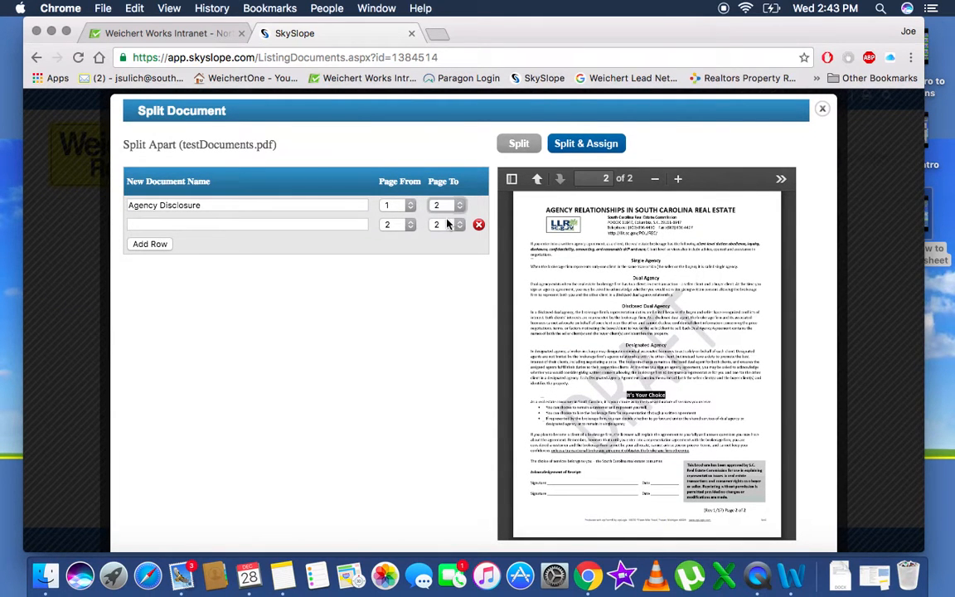
left_click(577, 147)
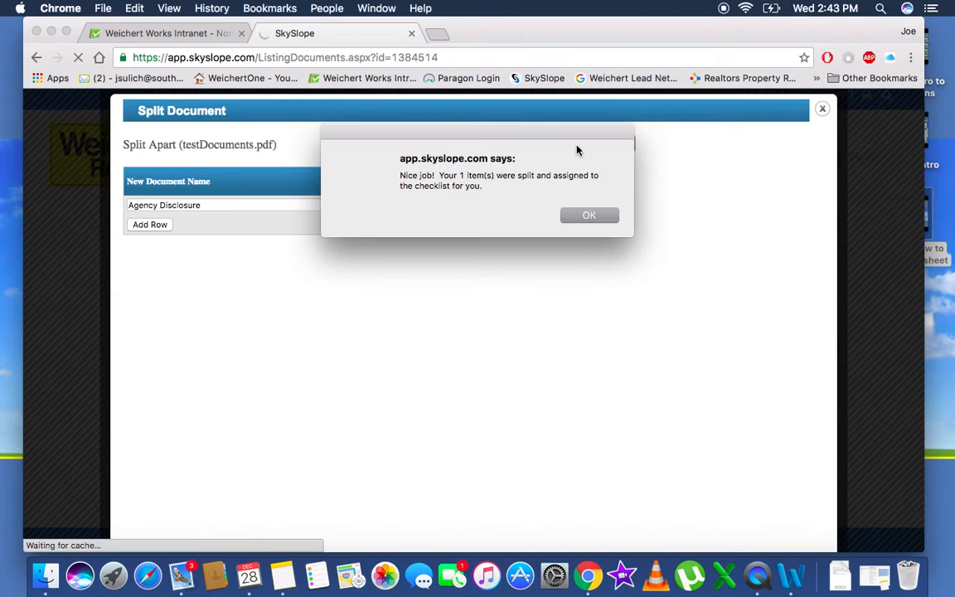
left_click(591, 217)
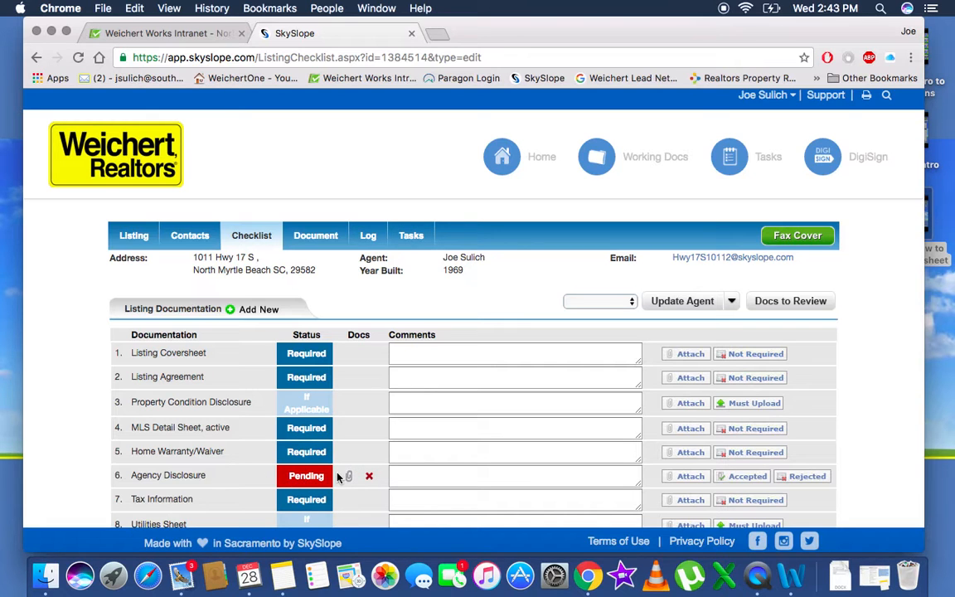
Return to Documents, select testDocuments_(1).pdf and open its Split dialog
left_click(308, 238)
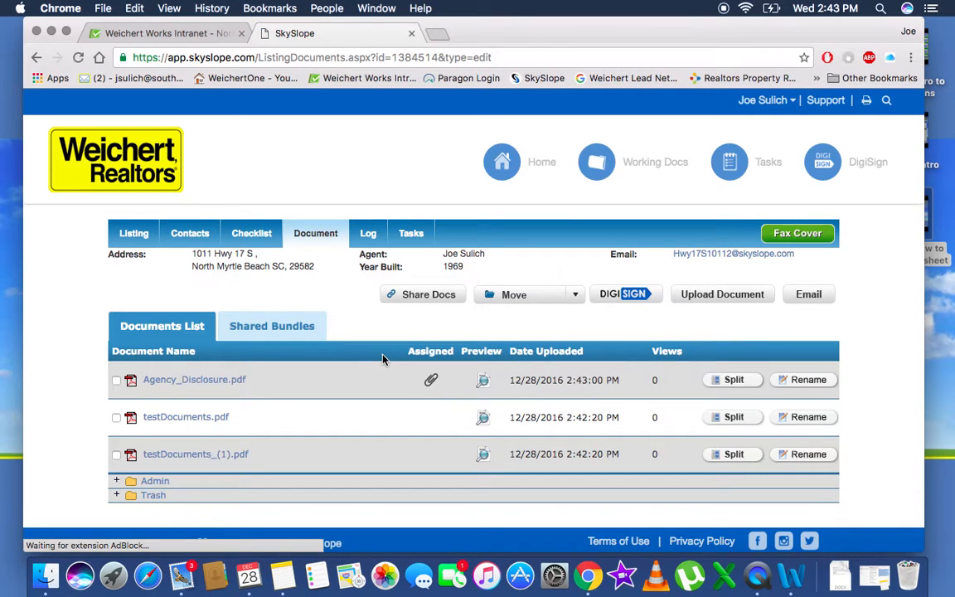
left_click(116, 454)
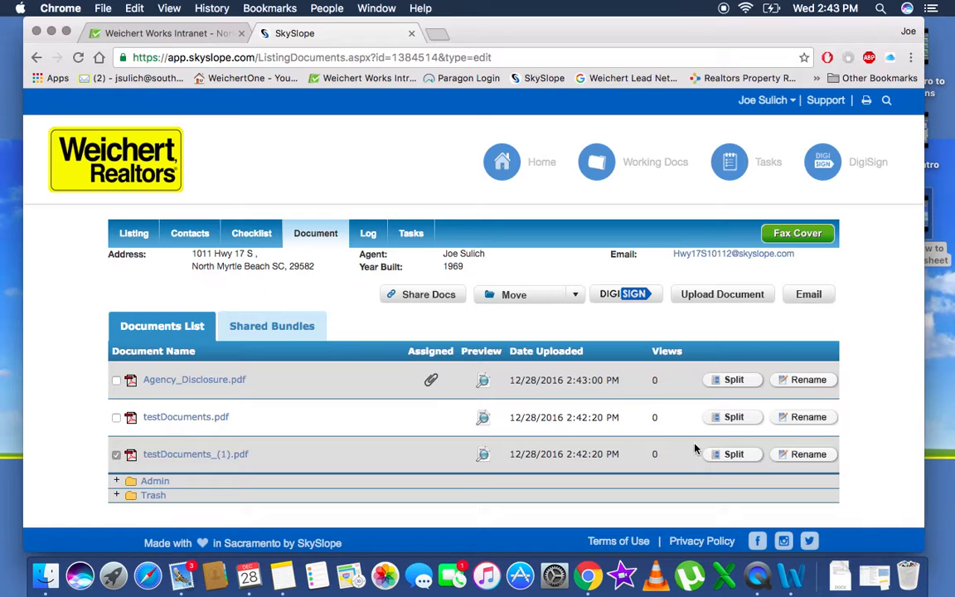
left_click(721, 455)
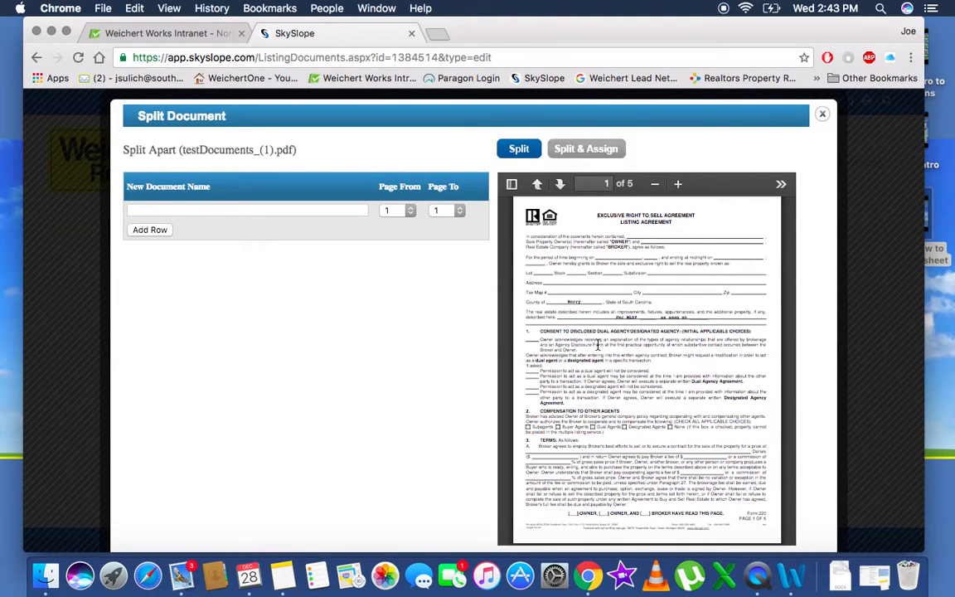
Name the new split document Listing Agreement
left_click(333, 210)
type("con")
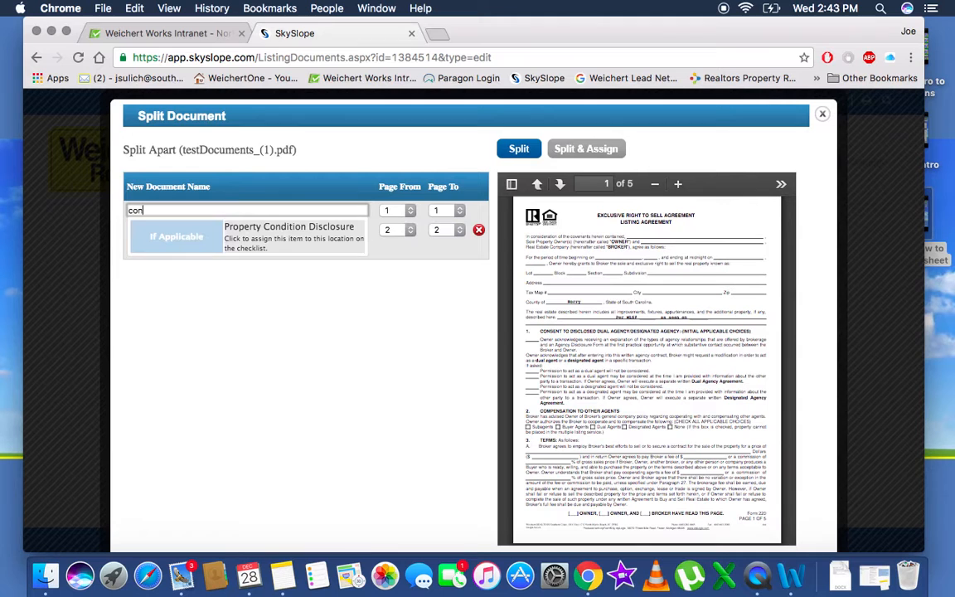
type("tr")
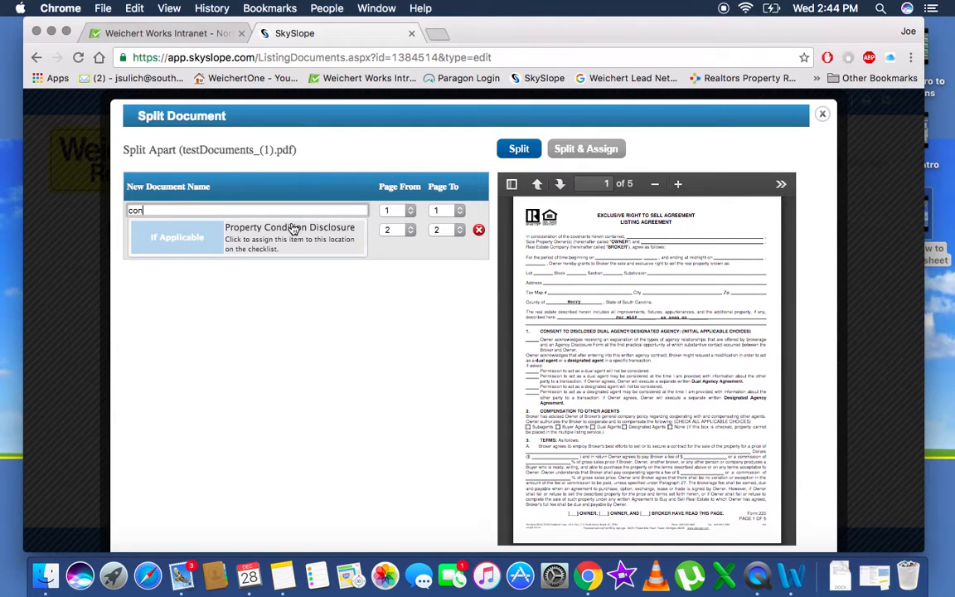
key("BackSpace")
key("BackSpace")
key("BackSpace")
key("BackSpace")
key("BackSpace")
type("lis")
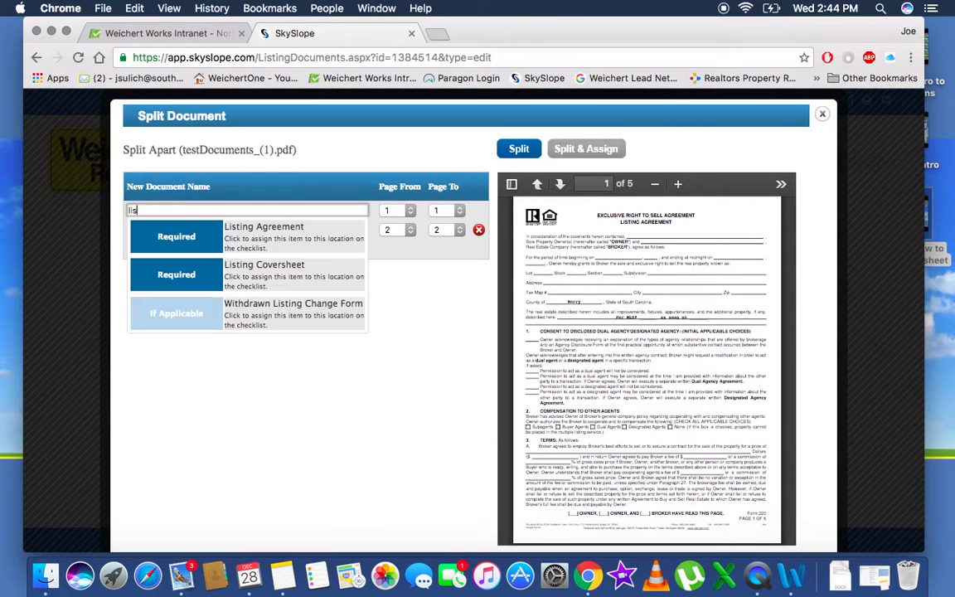
left_click(288, 246)
scroll(646, 354, "down", 1)
scroll(646, 354, "down", 15)
scroll(646, 354, "down", 10)
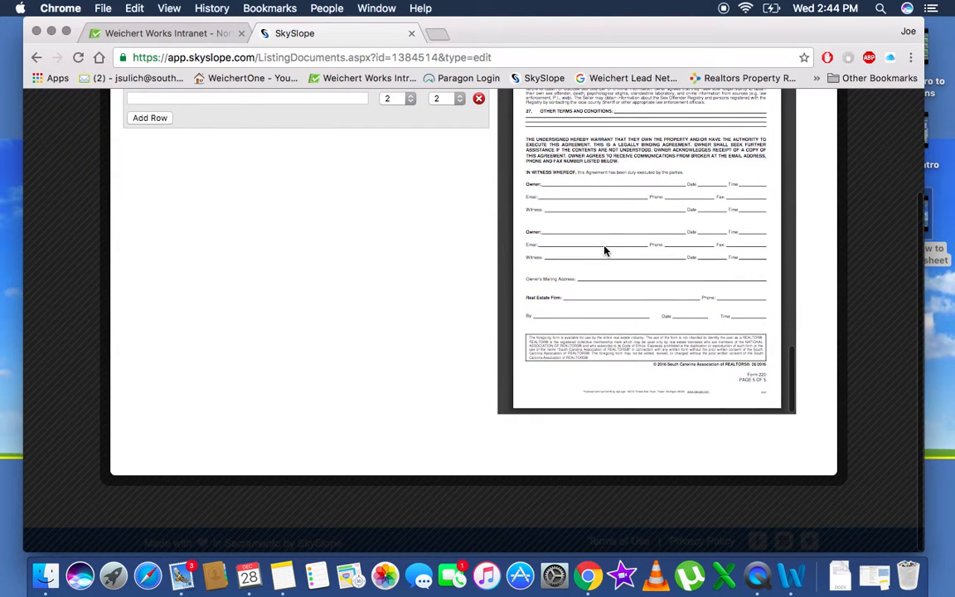
scroll(458, 262, "up", 3)
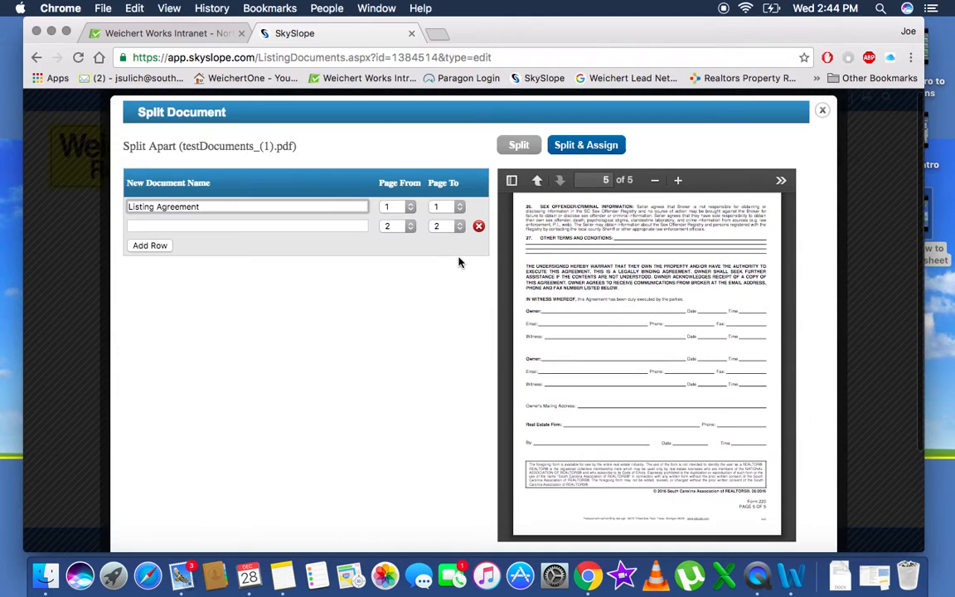
Make the Listing Agreement cover pages 1 to 5, then split and assign it to the checklist
left_click(439, 210)
left_click(440, 251)
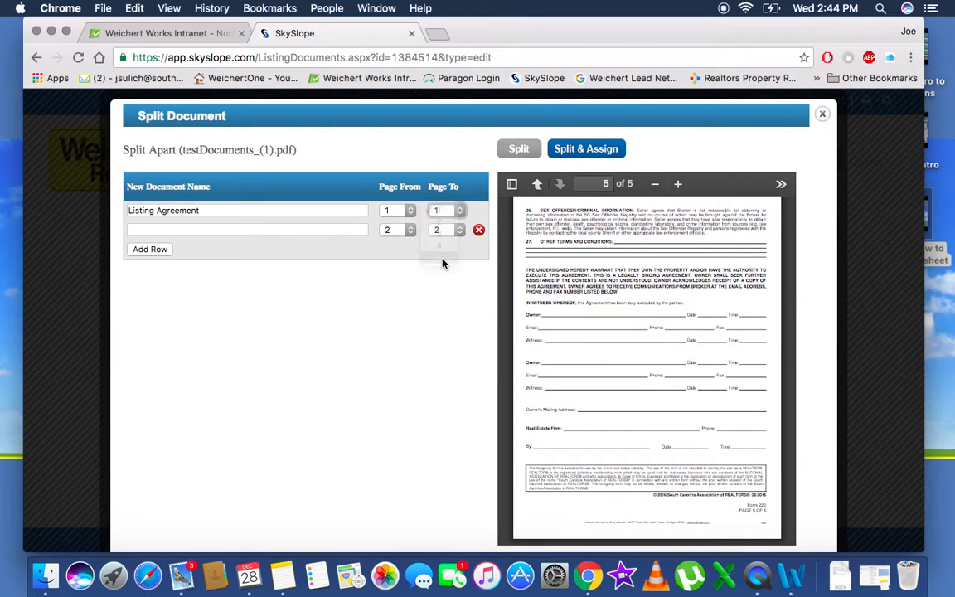
left_click(583, 150)
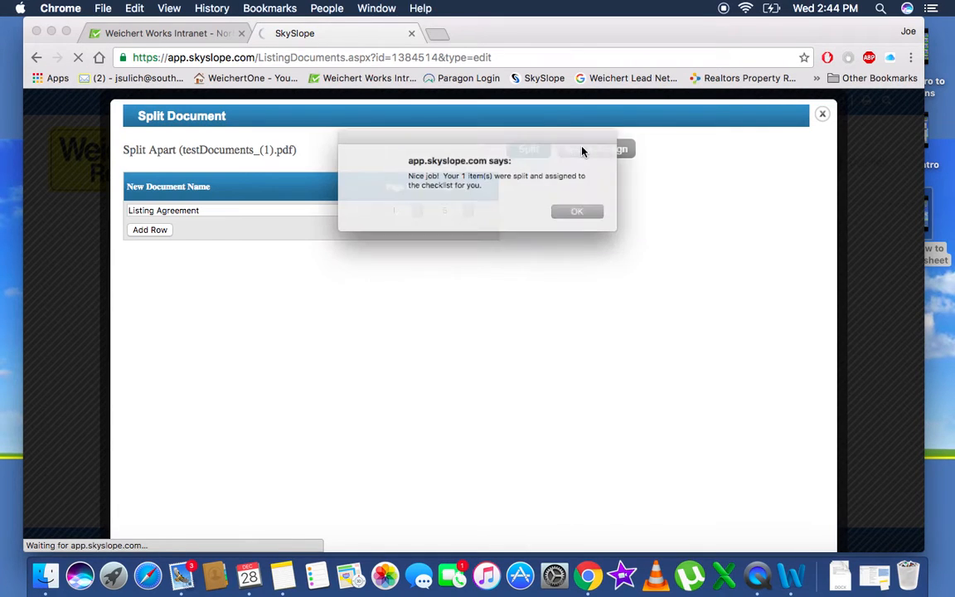
left_click(588, 216)
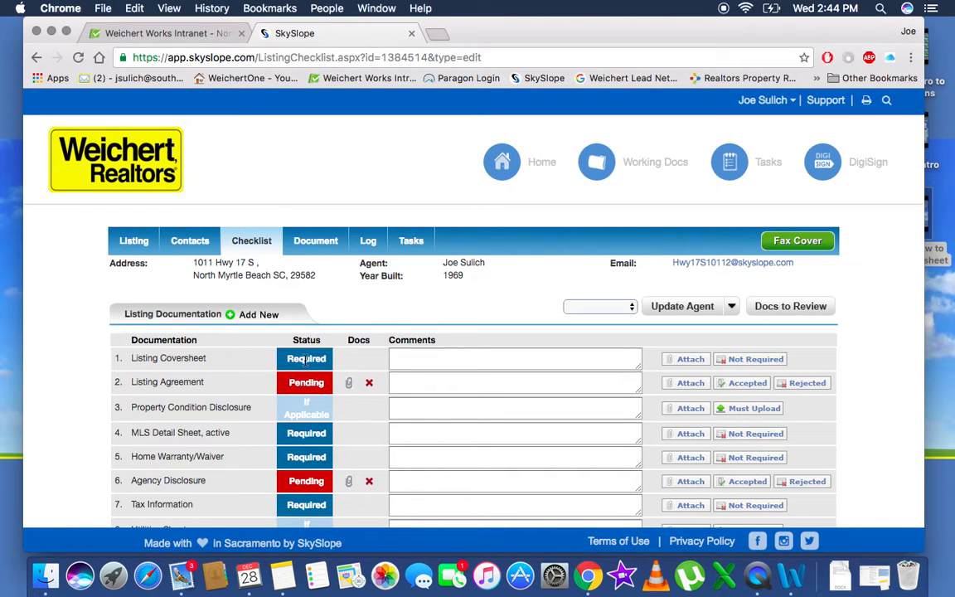
Enter the comment 'no longer required' on the Listing Coversheet checklist item
left_click(411, 358)
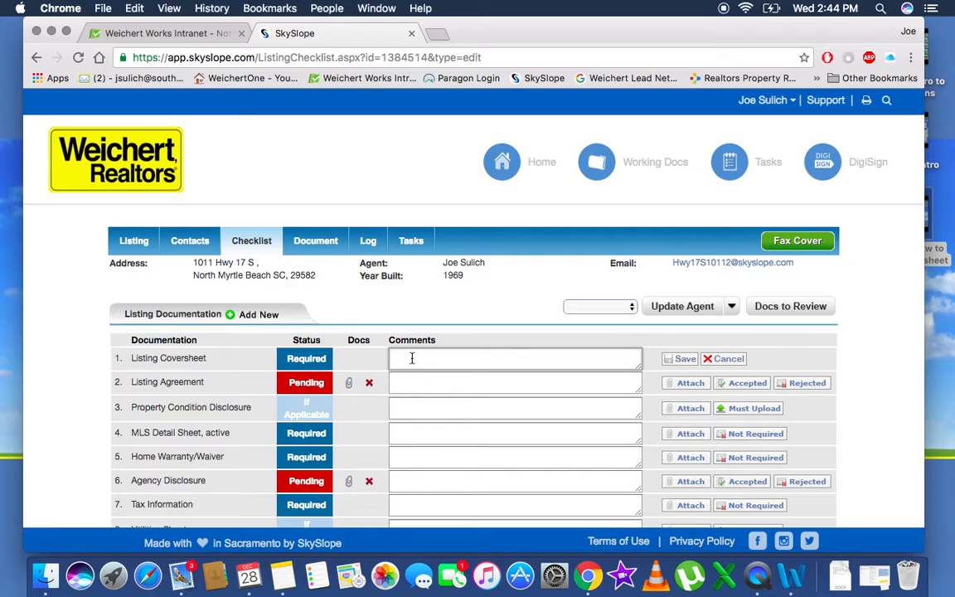
type("no longer required")
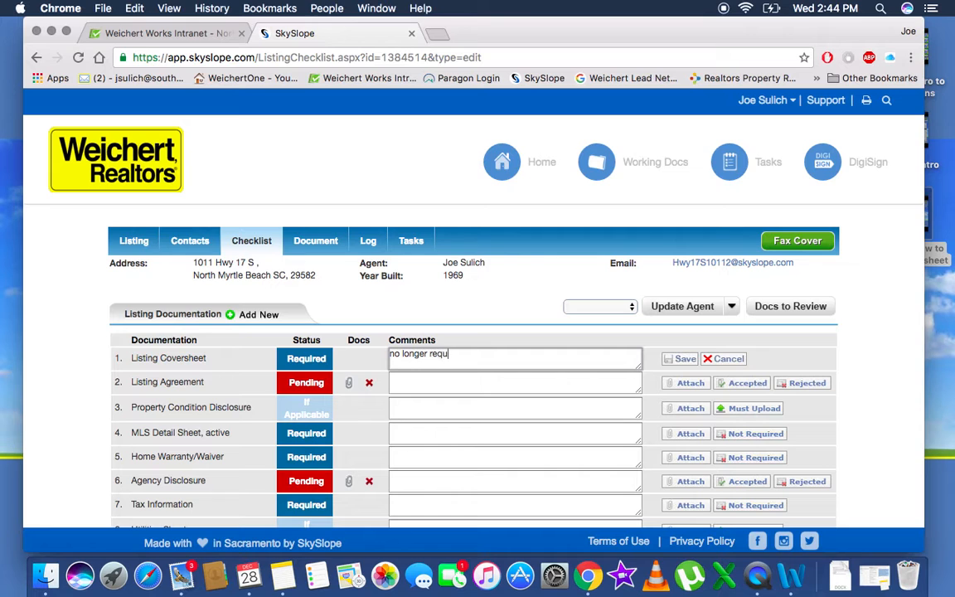